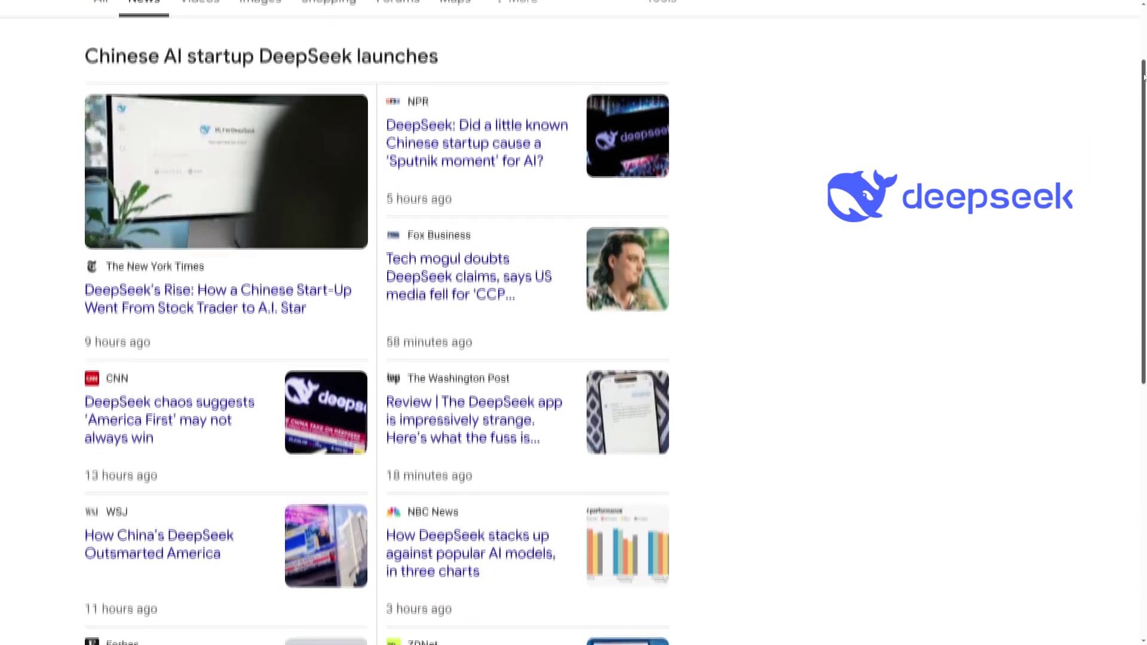
Step: Scroll through the Google News results for 'deepseek'
left_click_drag(1144, 75, 1126, 196)
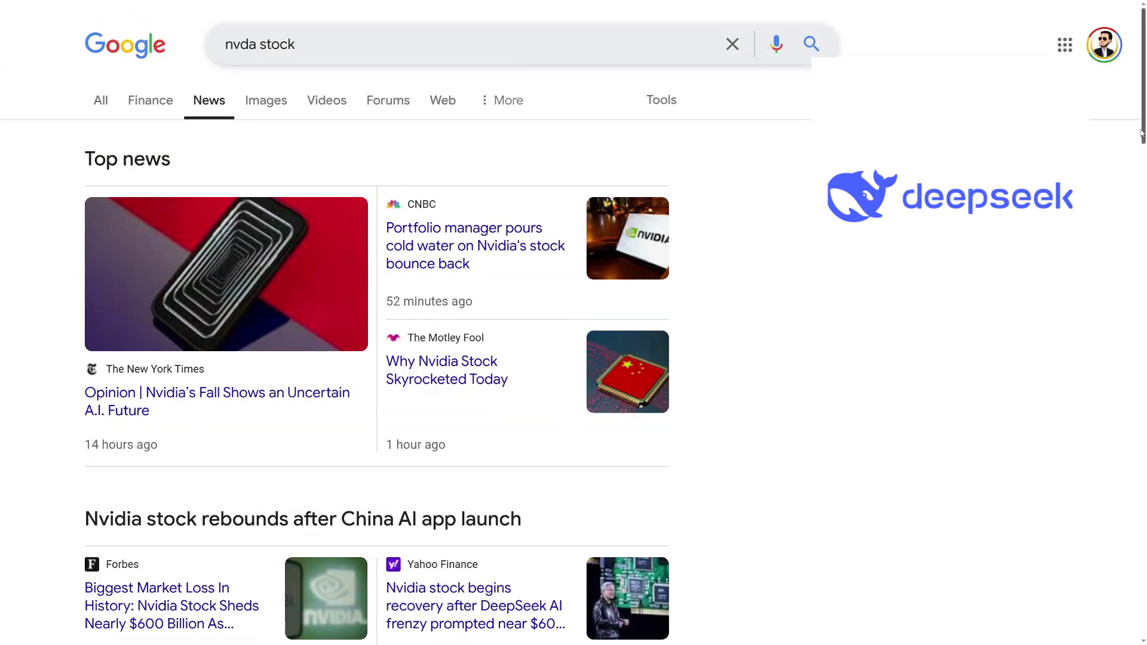
scroll(1141, 133, "down", 3)
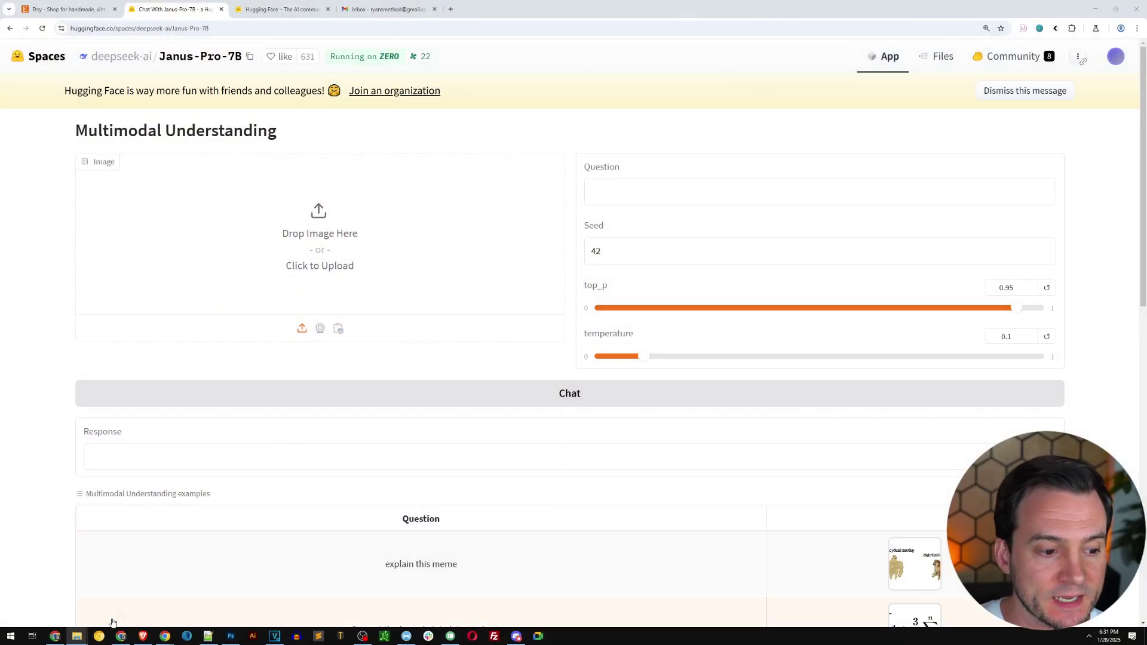
Step: Preview panda boba.png full size, then drag it into the Janus-Pro-7B image panel
left_click(119, 590)
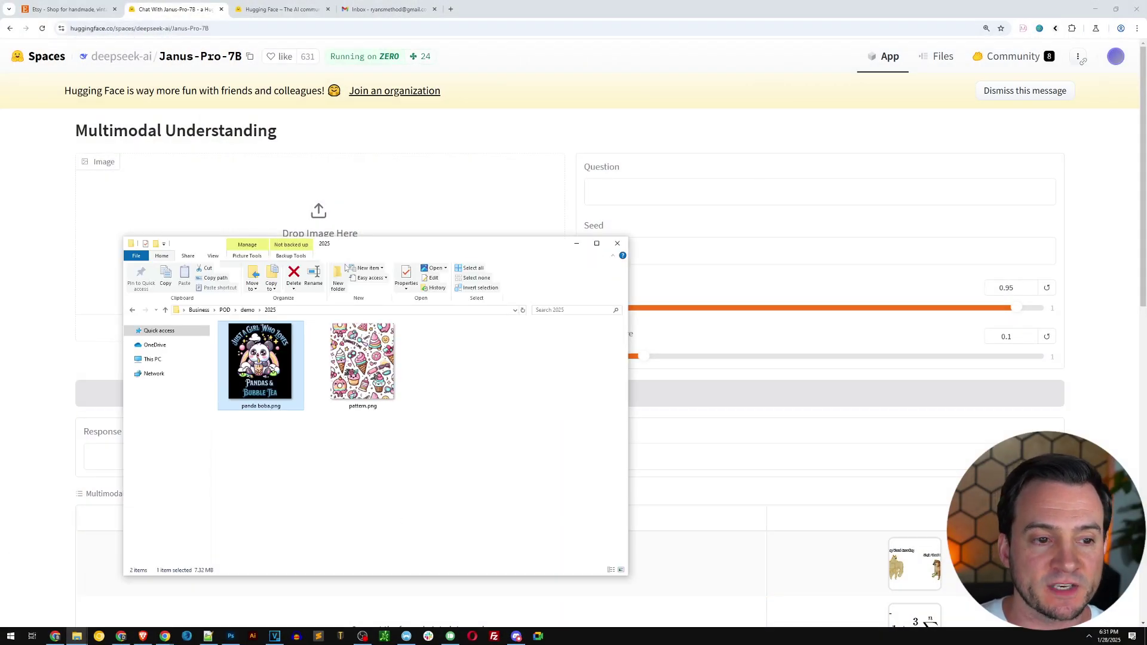
key("Return")
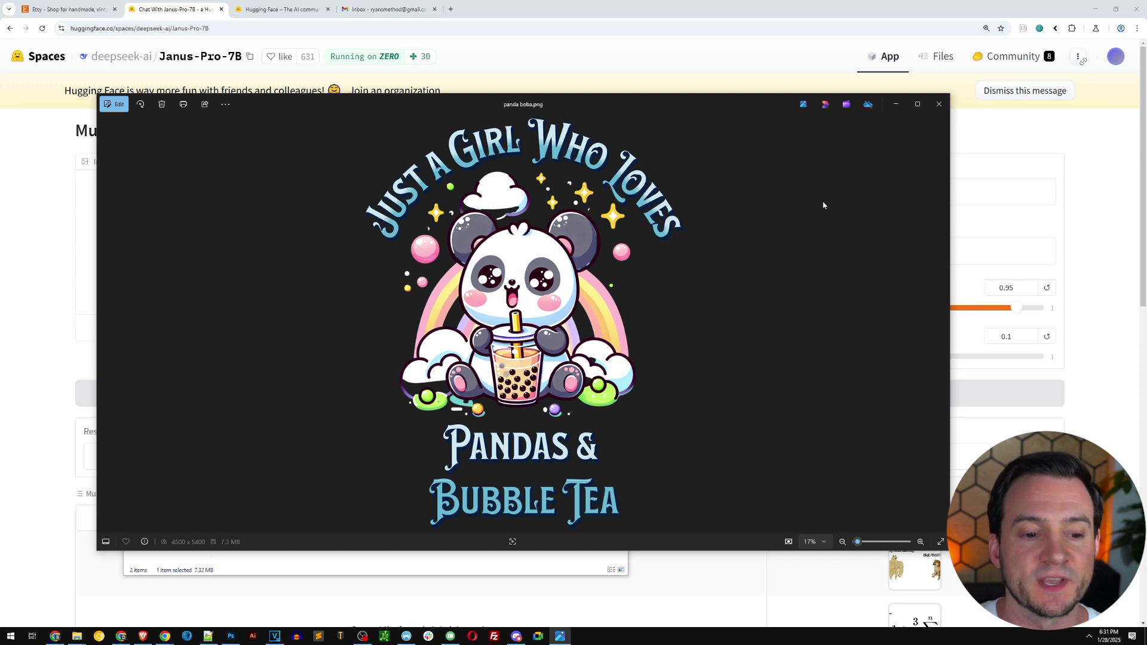
left_click(939, 104)
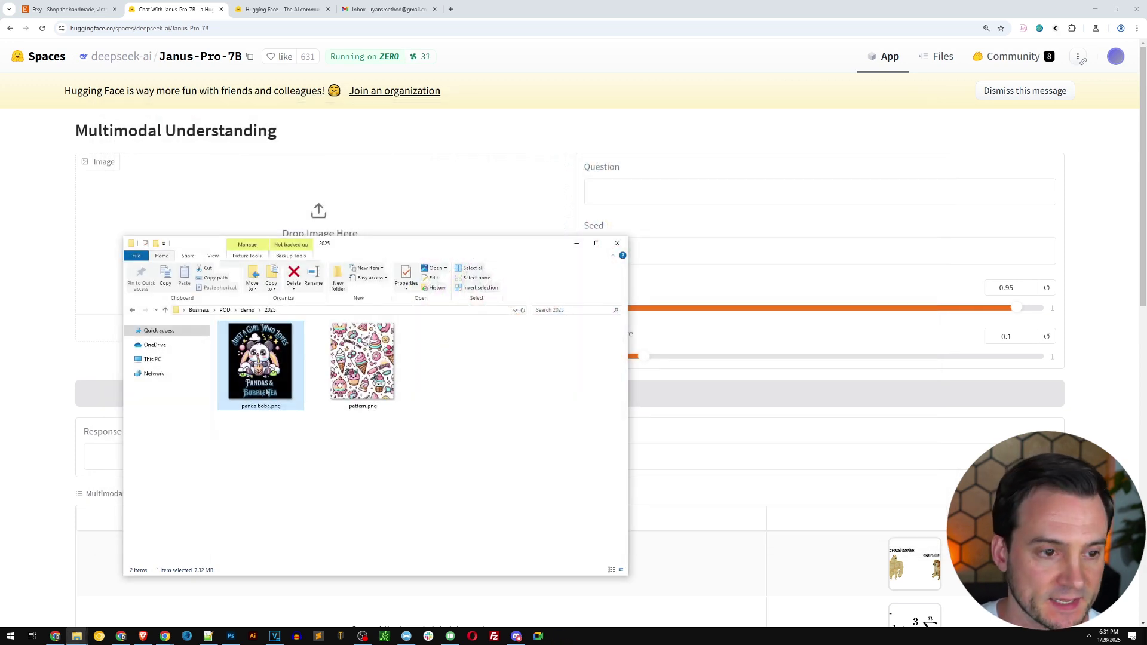
left_click_drag(387, 247, 757, 180)
left_click_drag(630, 295, 358, 233)
Step: Ask Janus-Pro-7B to 'describe this graphic tshirt design' about the uploaded panda image
scroll(615, 127, "down", 4)
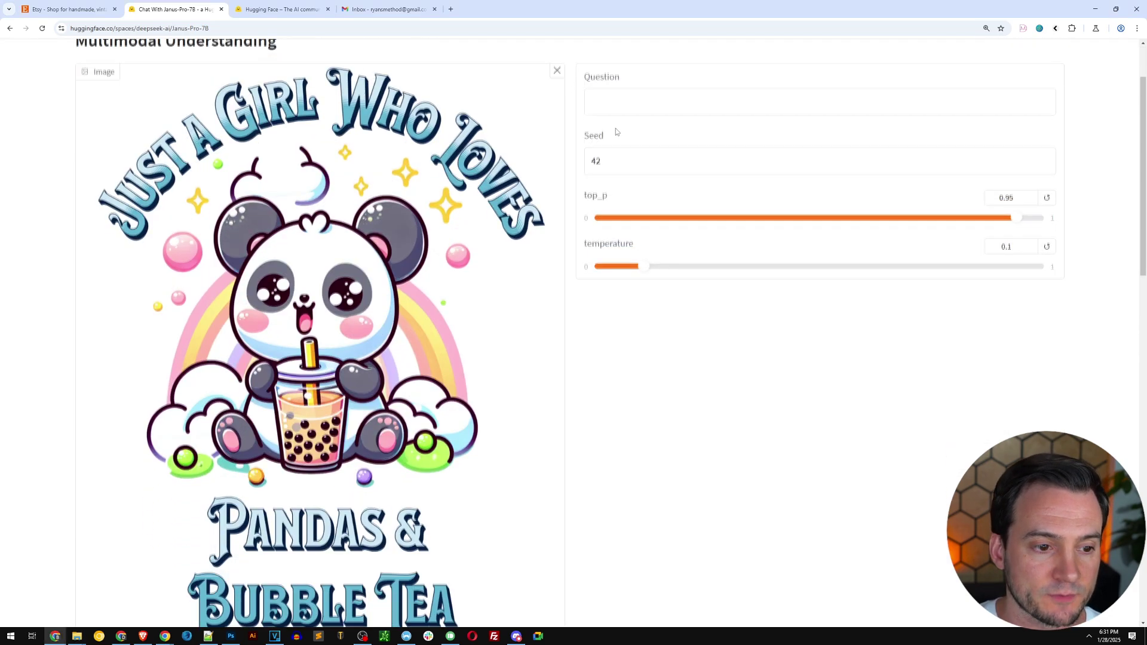
scroll(626, 190, "up", 2)
scroll(626, 190, "up", 2)
left_click(641, 191)
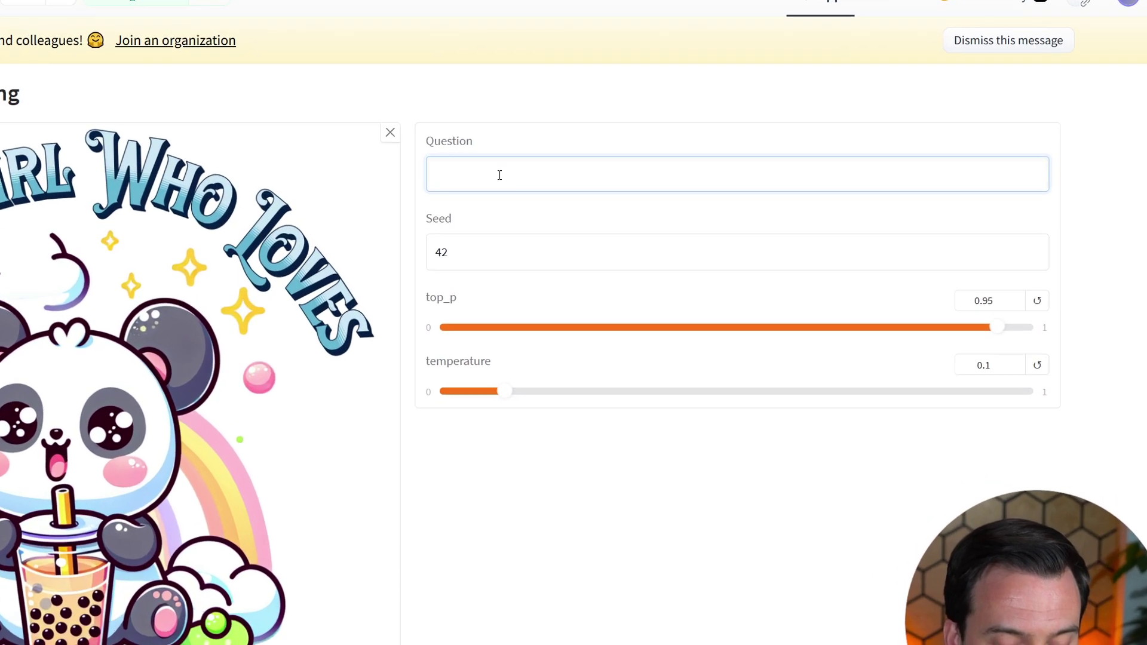
type("describe this")
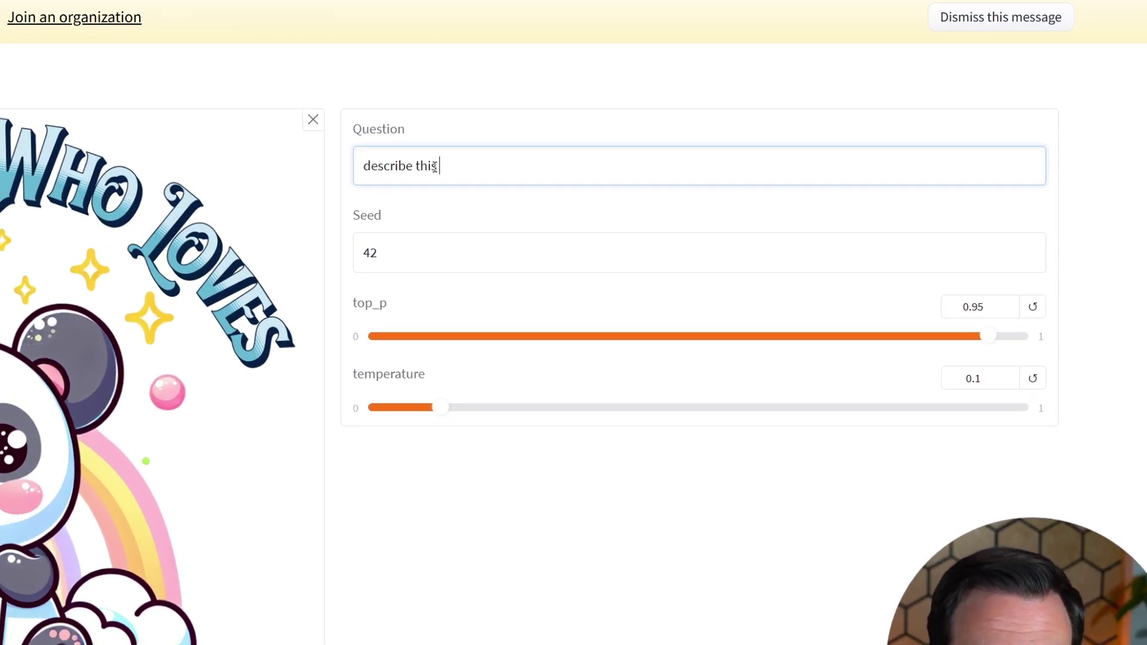
type(" graphic tshirt design")
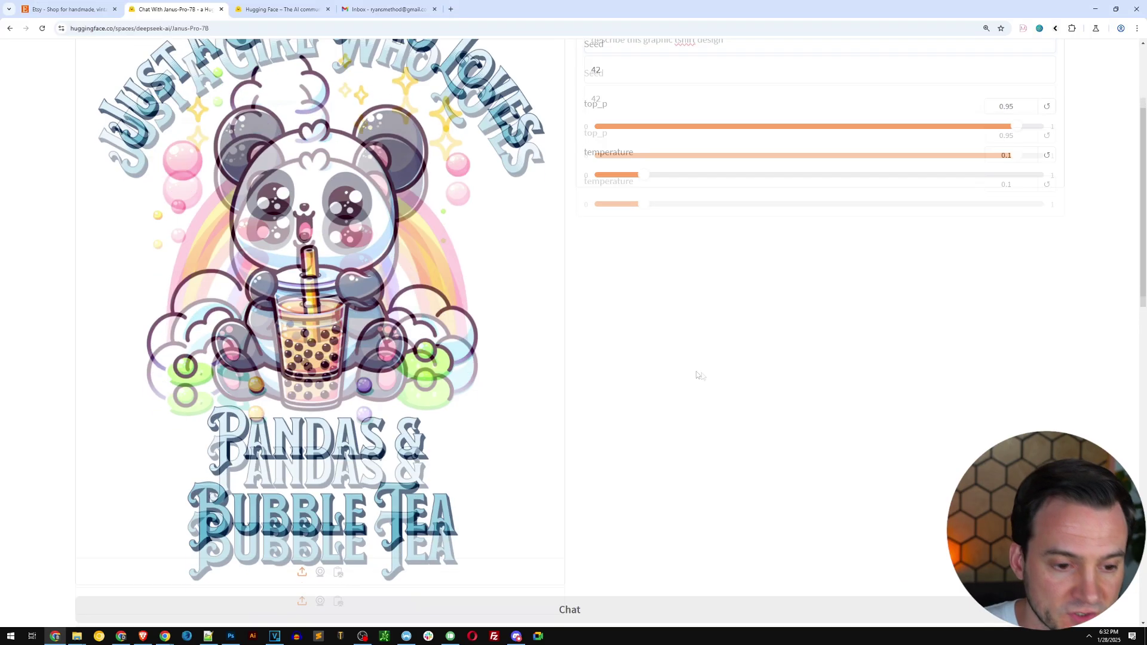
scroll(697, 371, "down", 4)
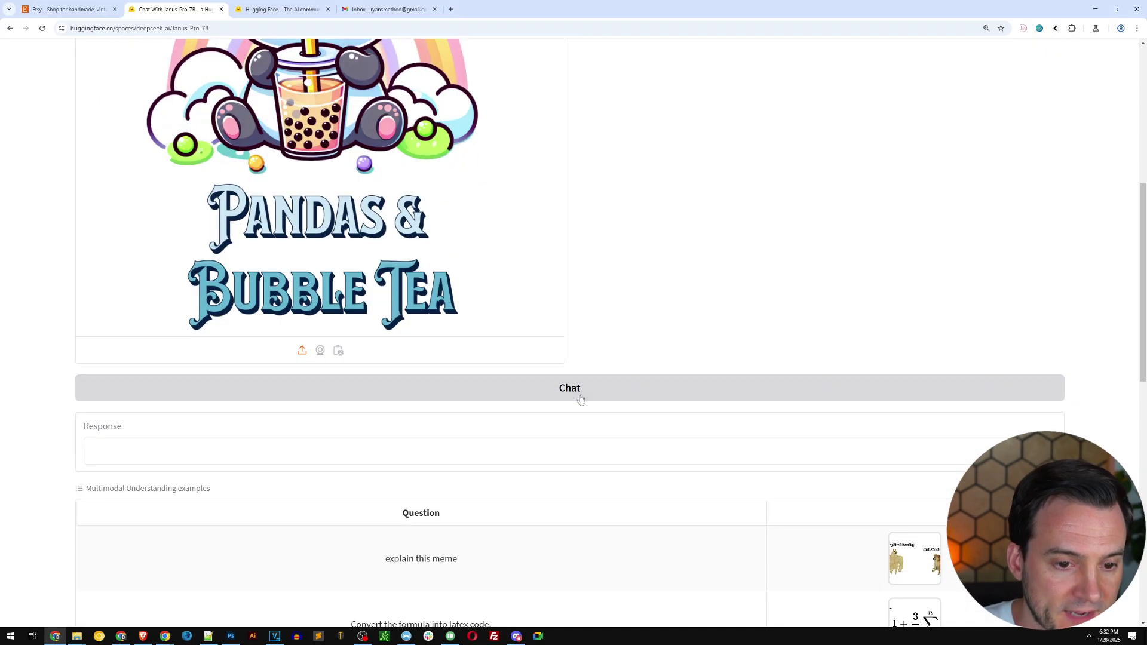
left_click(584, 395)
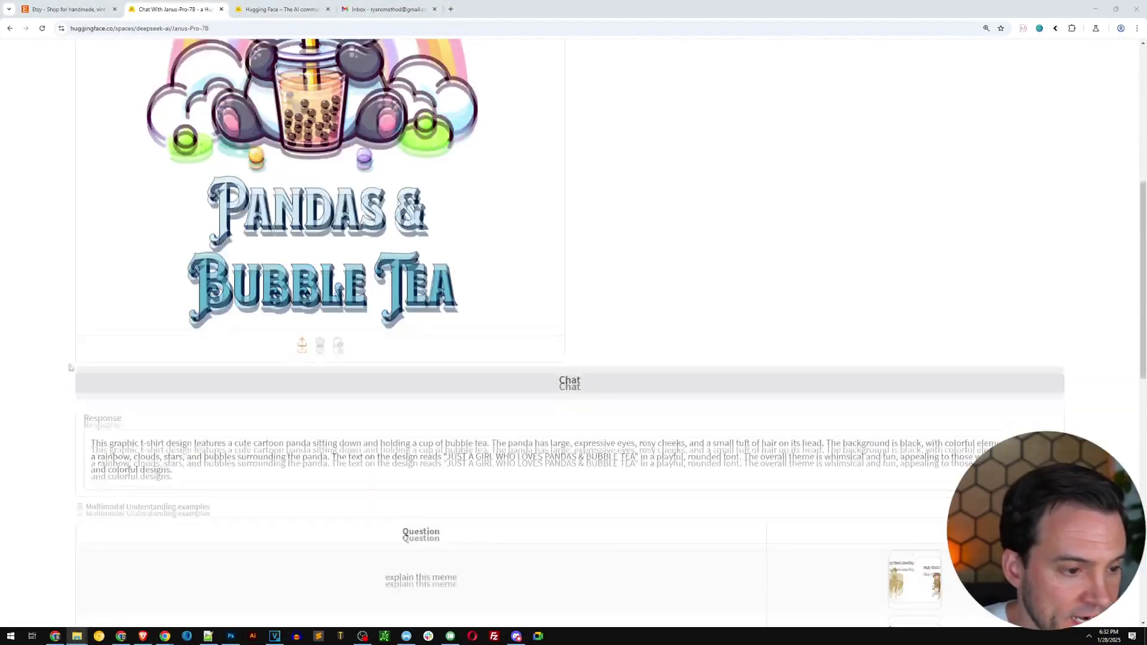
scroll(62, 362, "down", 2)
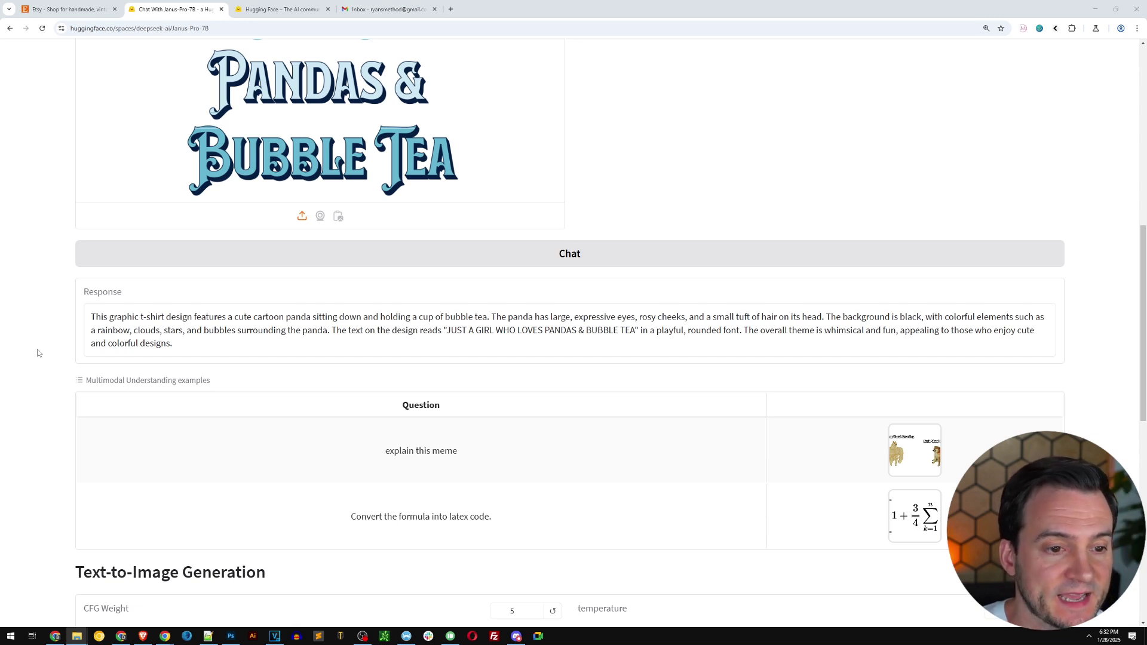
scroll(38, 353, "up", 4)
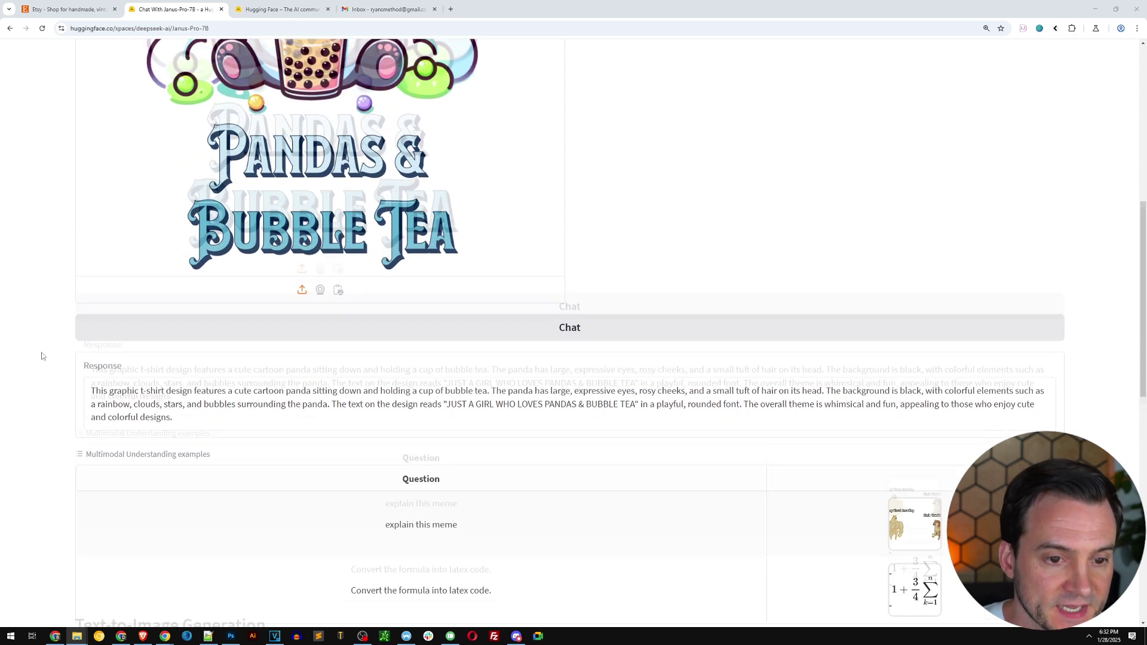
scroll(42, 370, "up", 1)
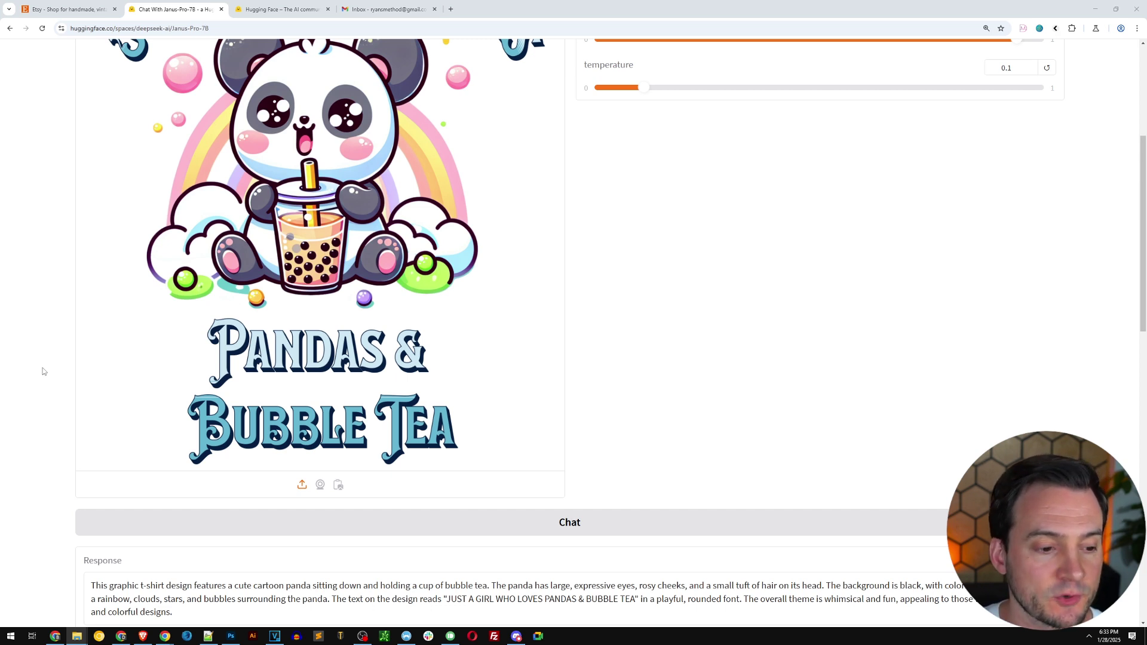
scroll(75, 360, "up", 3)
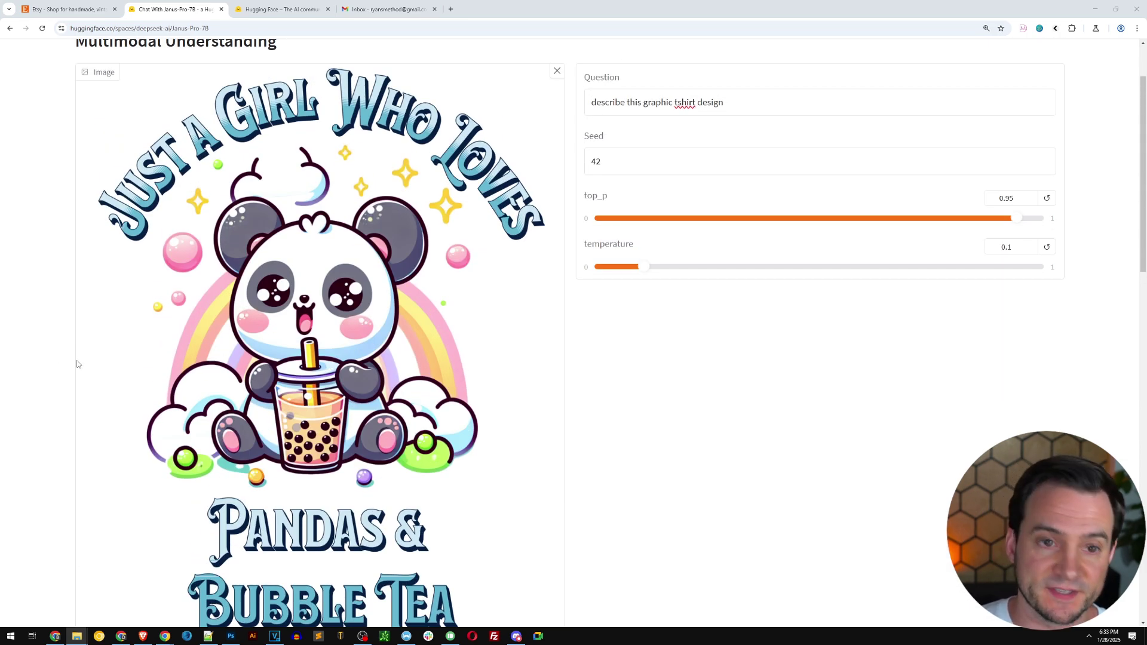
scroll(77, 364, "down", 7)
left_click_drag(192, 394, 88, 369)
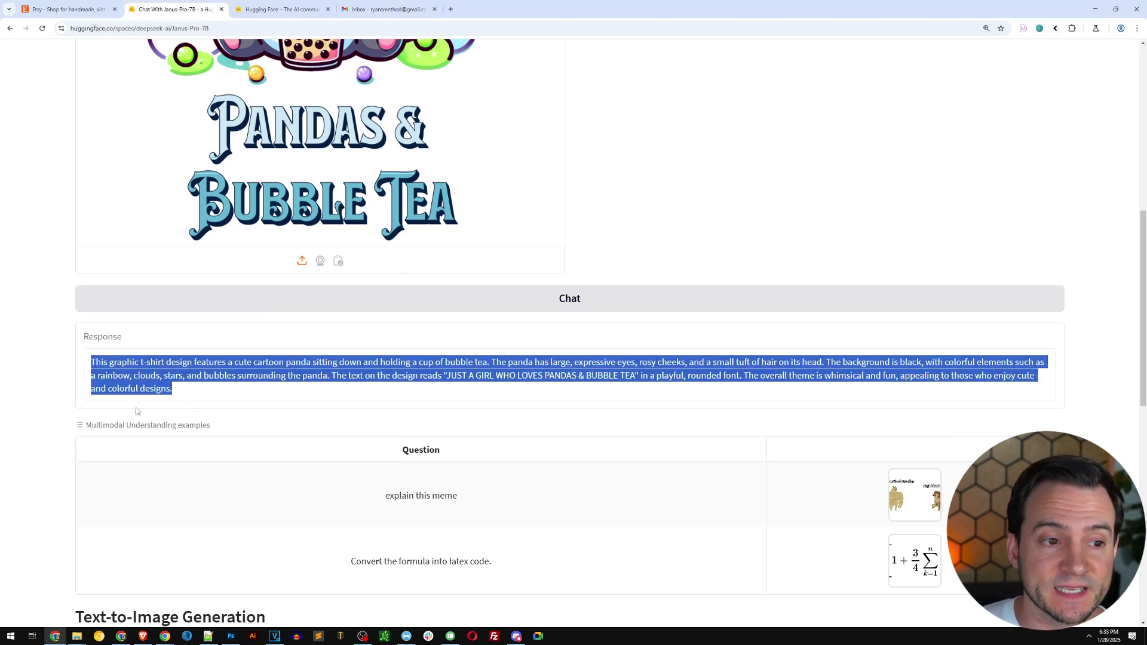
scroll(138, 411, "up", 6)
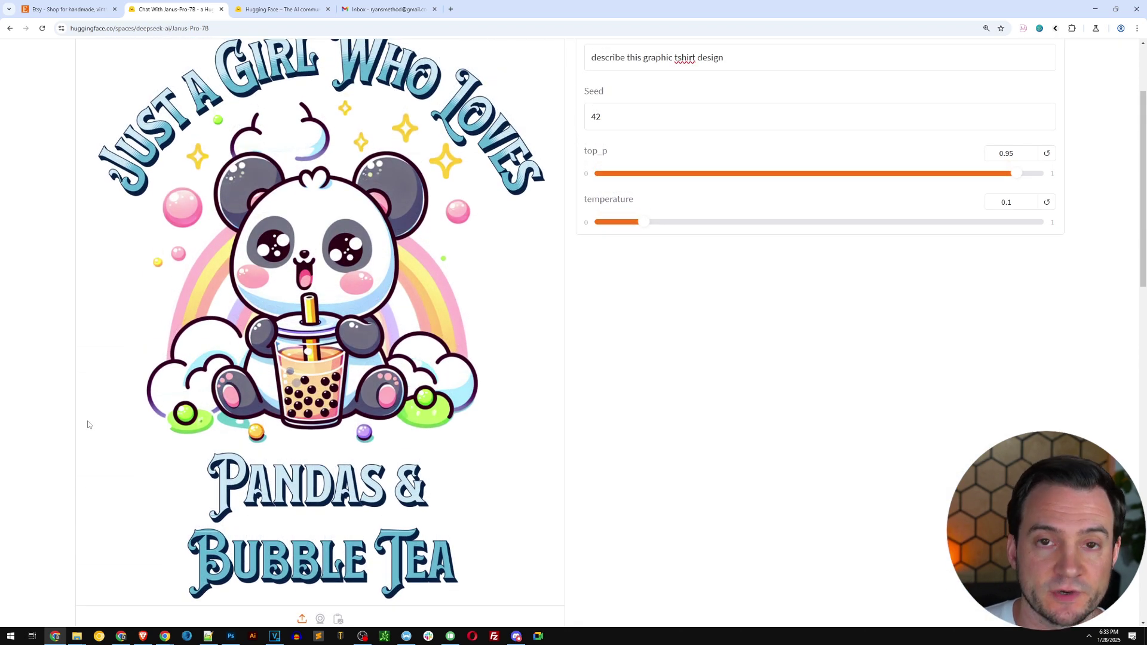
scroll(88, 425, "up", 1)
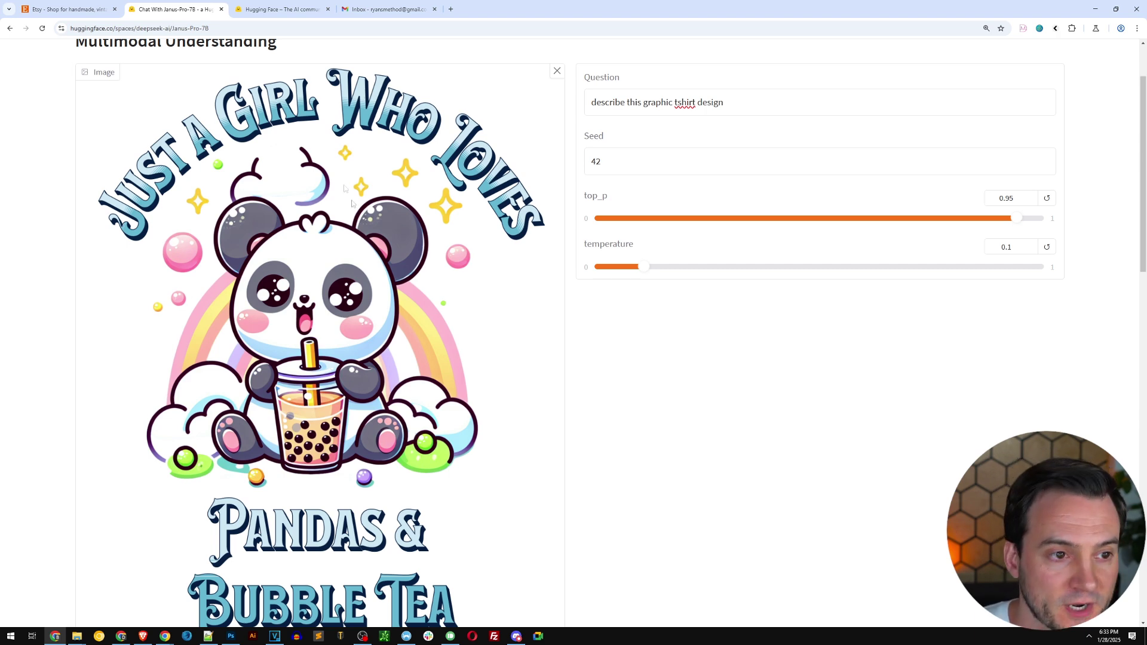
Step: Remove the uploaded panda image and clear the question text
left_click(557, 71)
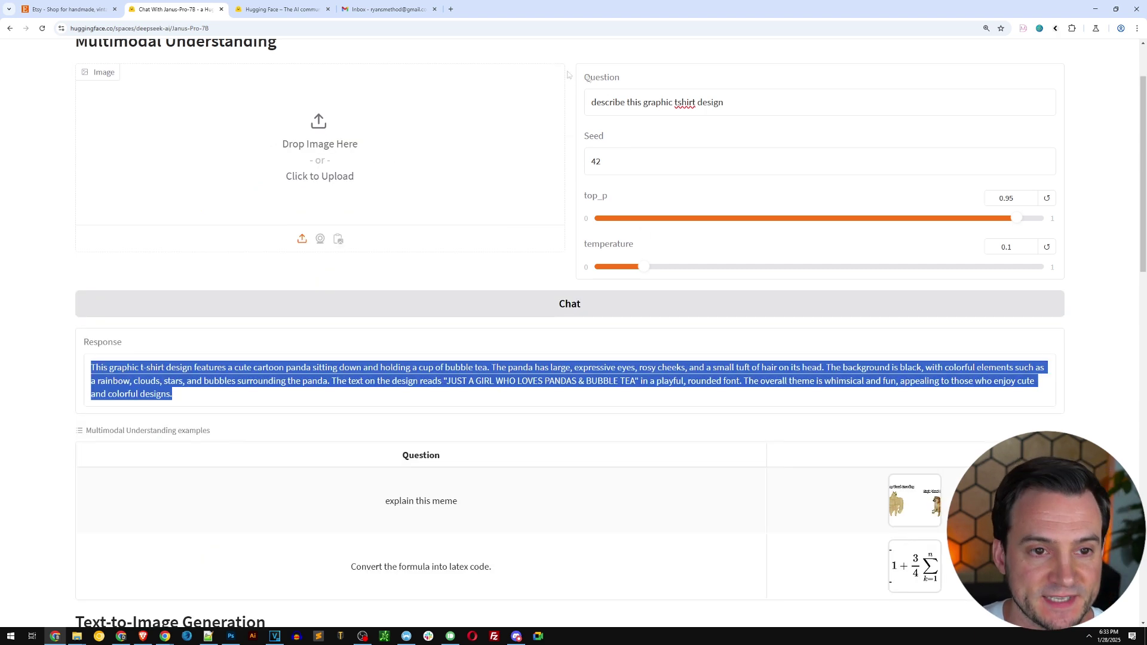
left_click_drag(724, 103, 509, 99)
key("BackSpace")
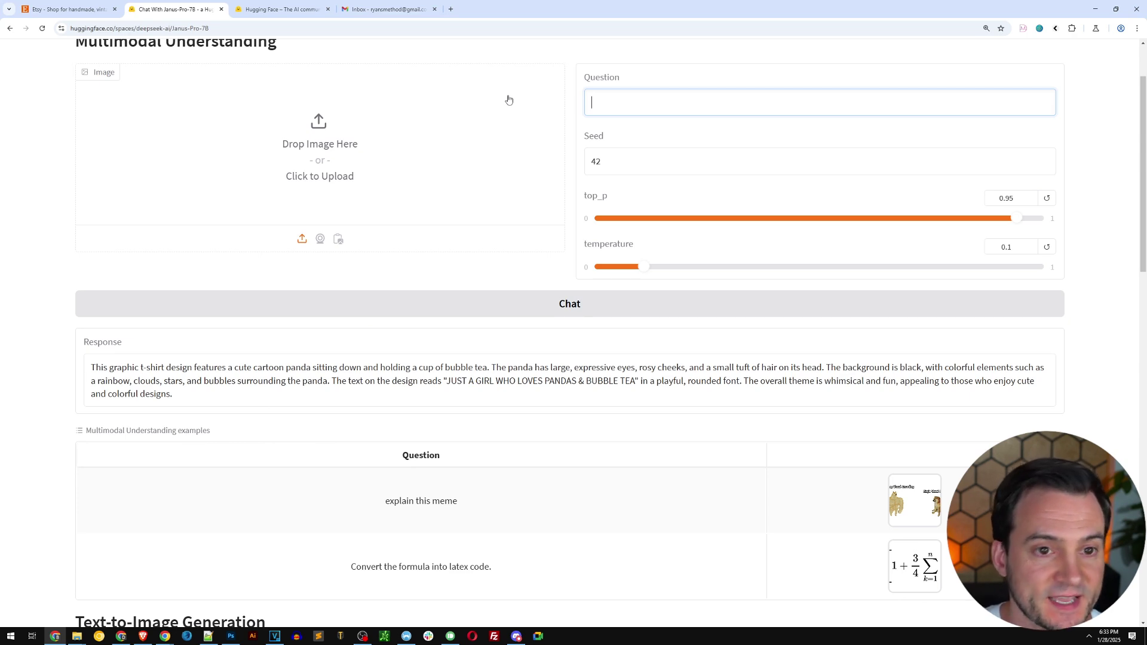
Step: Scroll down to the empty Text-to-Image Generation section
scroll(460, 199, "down", 7)
scroll(261, 173, "down", 1)
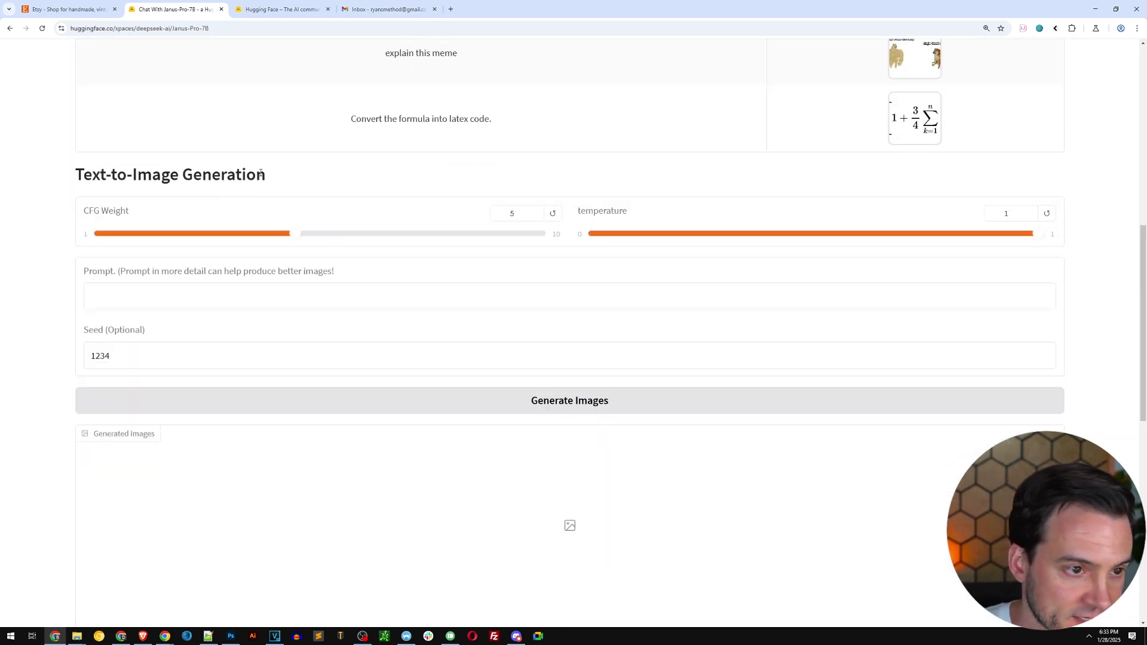
left_click_drag(277, 180, 70, 176)
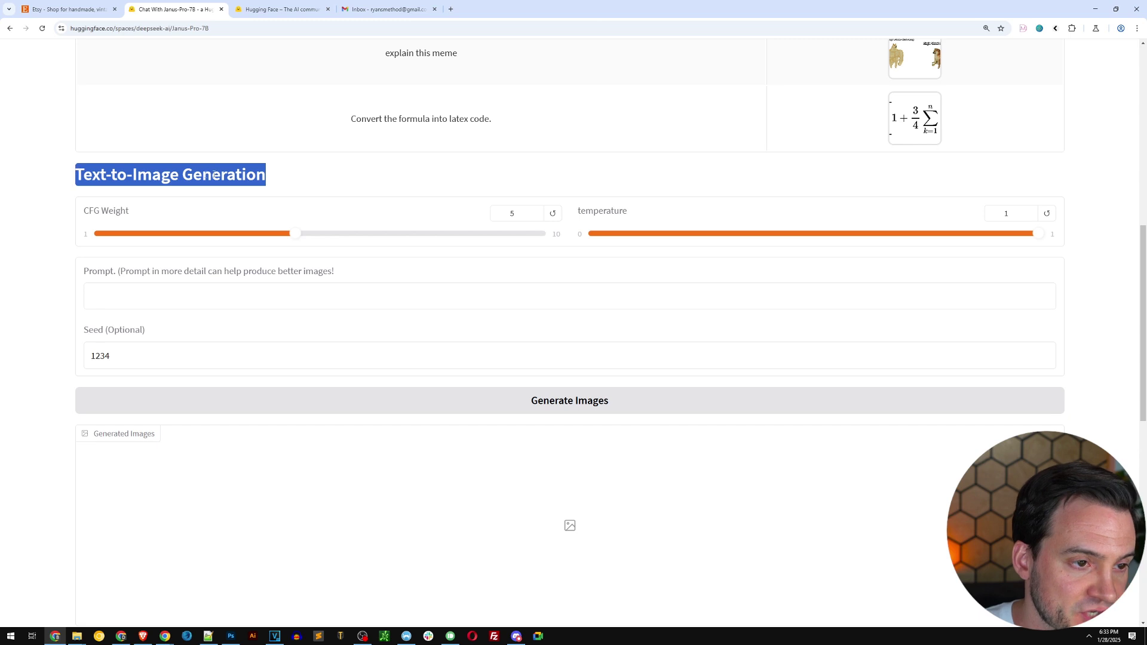
left_click(273, 177)
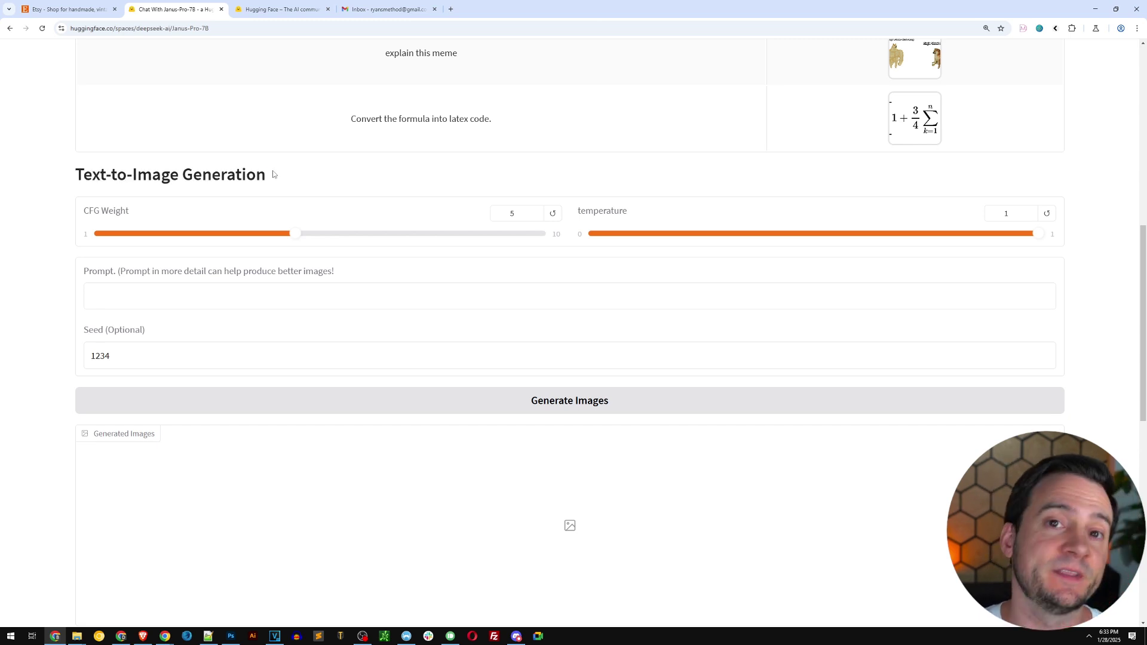
scroll(283, 171, "down", 1)
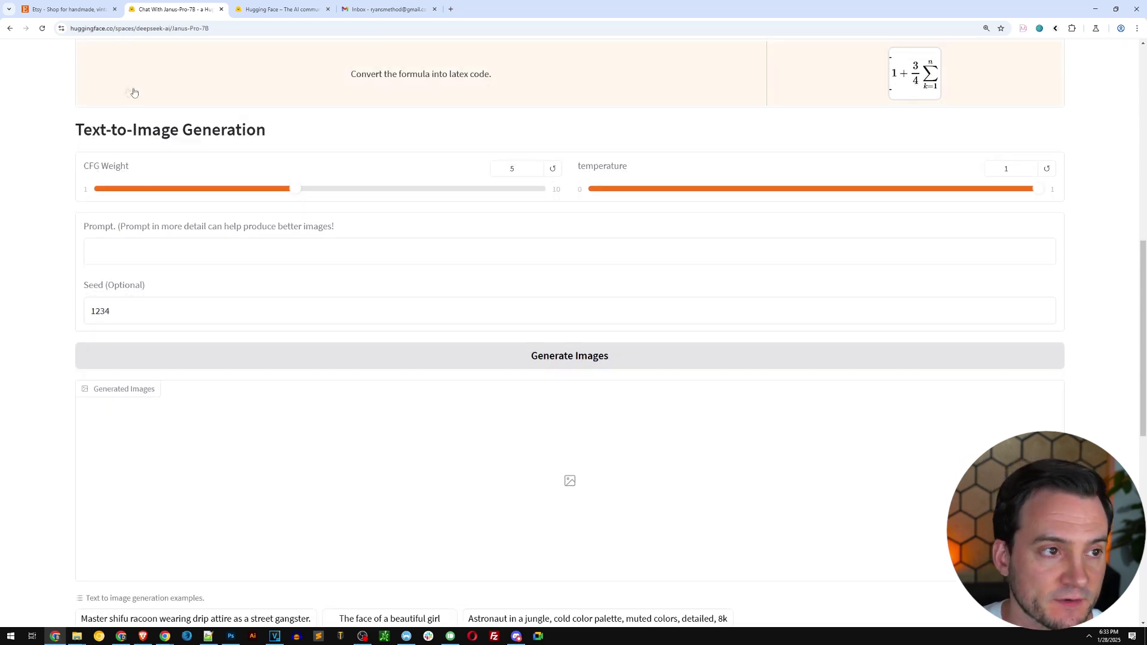
Step: Zoom the Everbee analytics page to 175% and review the 'st patricks day shirt' top sellers
left_click(87, 10)
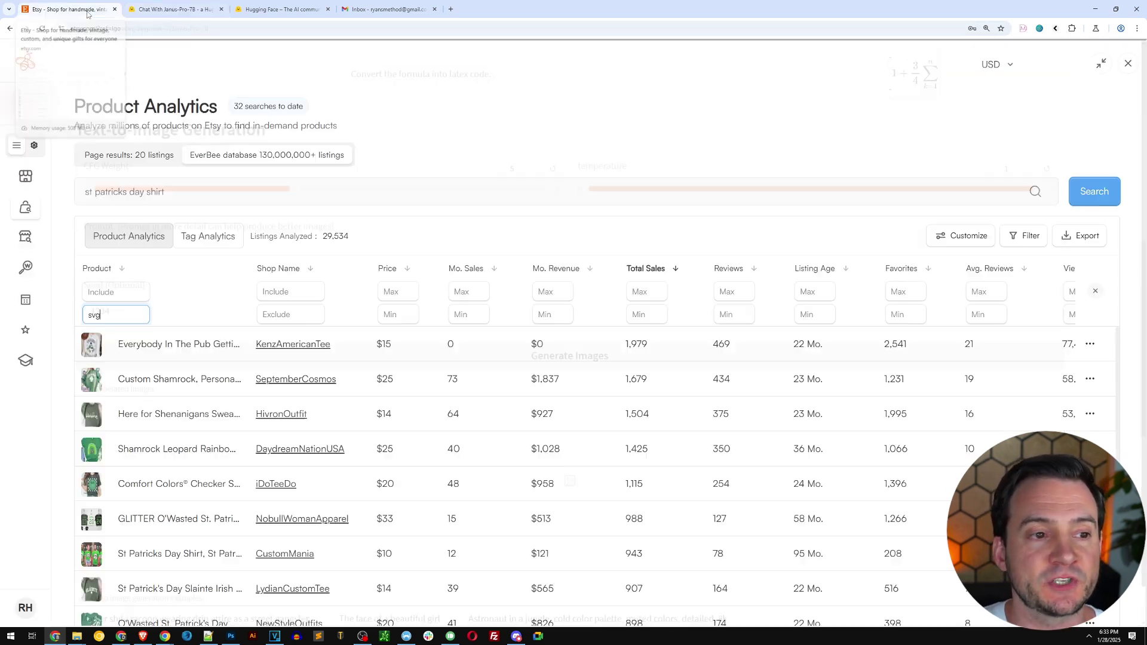
key("ctrl+plus")
key("ctrl+plus")
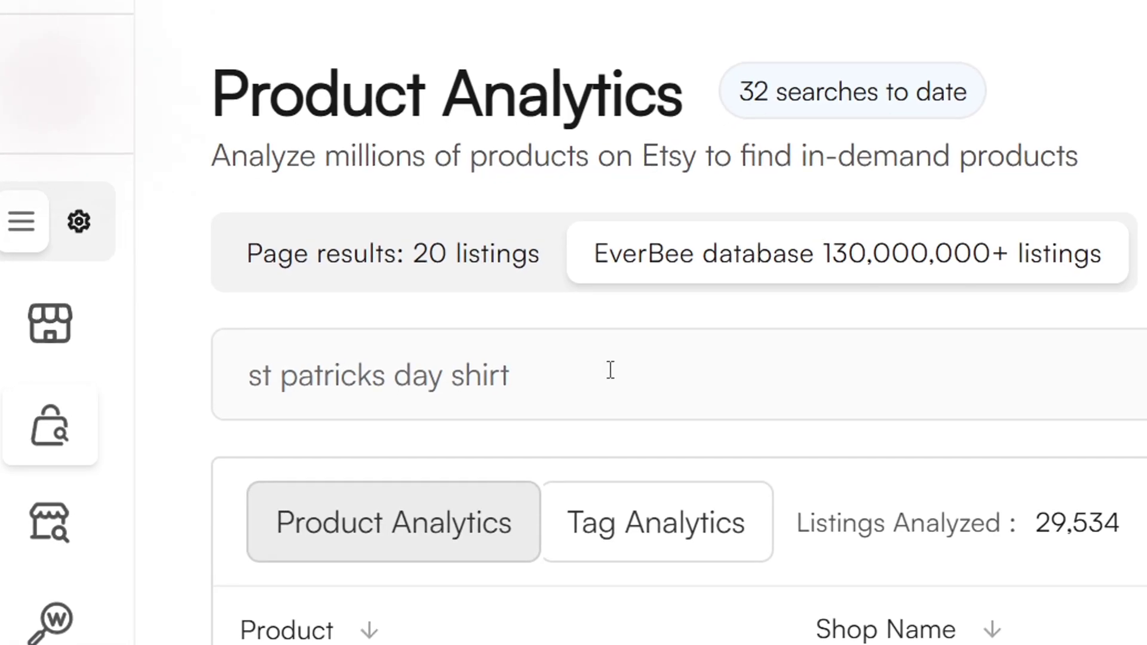
left_click_drag(260, 241, 121, 242)
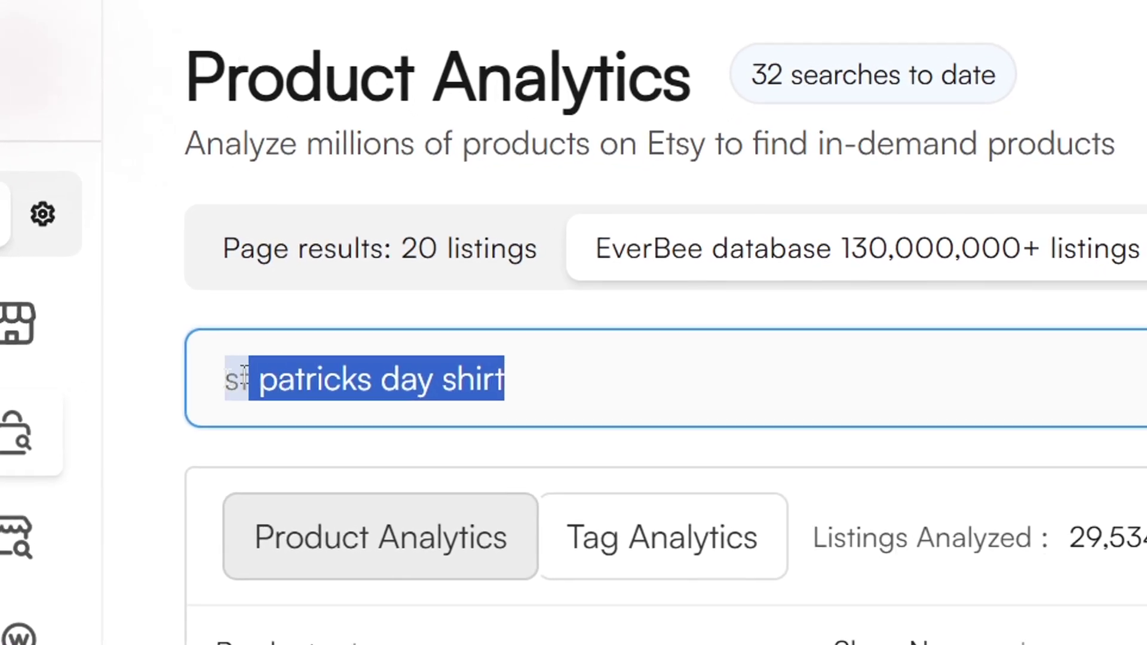
left_click_drag(244, 376, 204, 380)
left_click(567, 182)
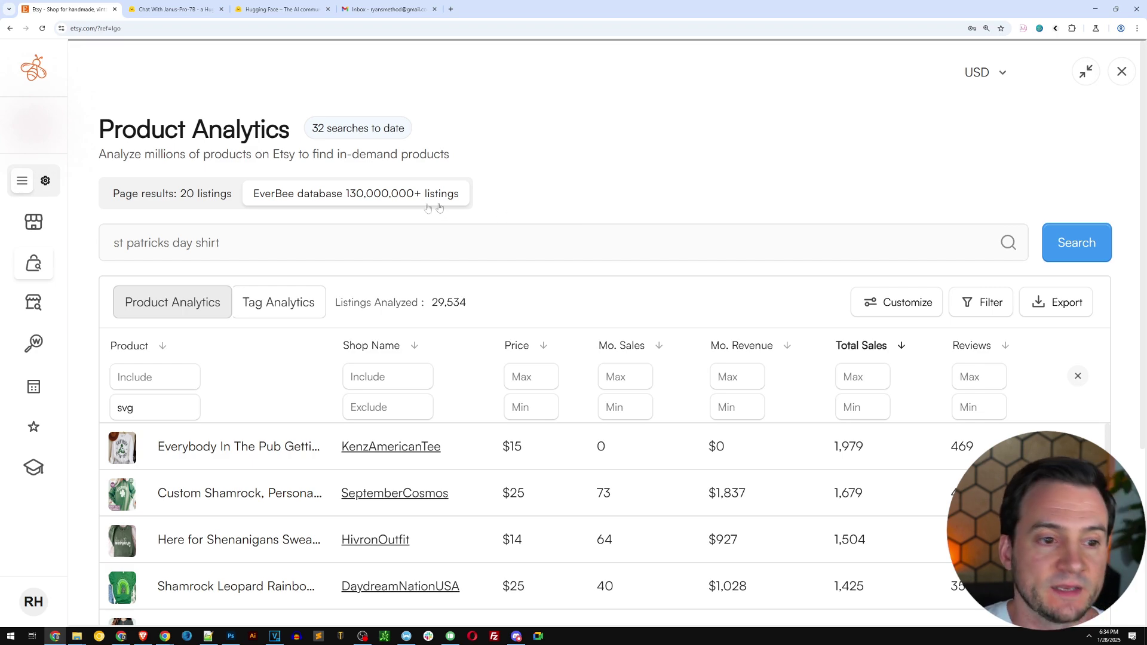
scroll(442, 206, "down", 3)
scroll(460, 205, "down", 1)
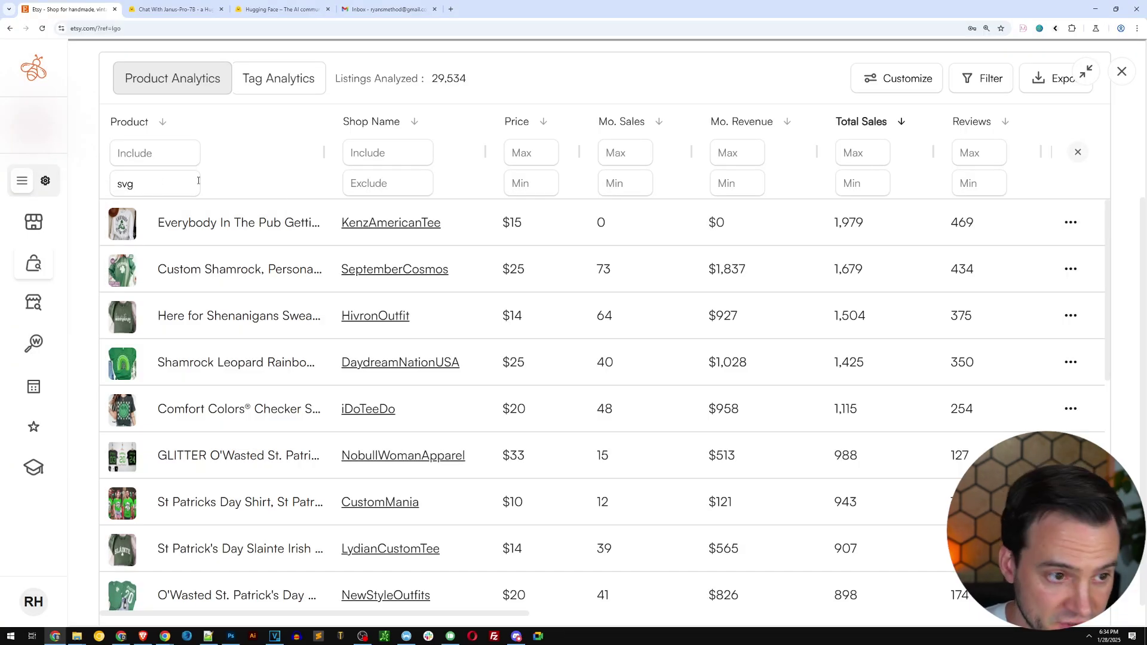
mouse_move(121, 229)
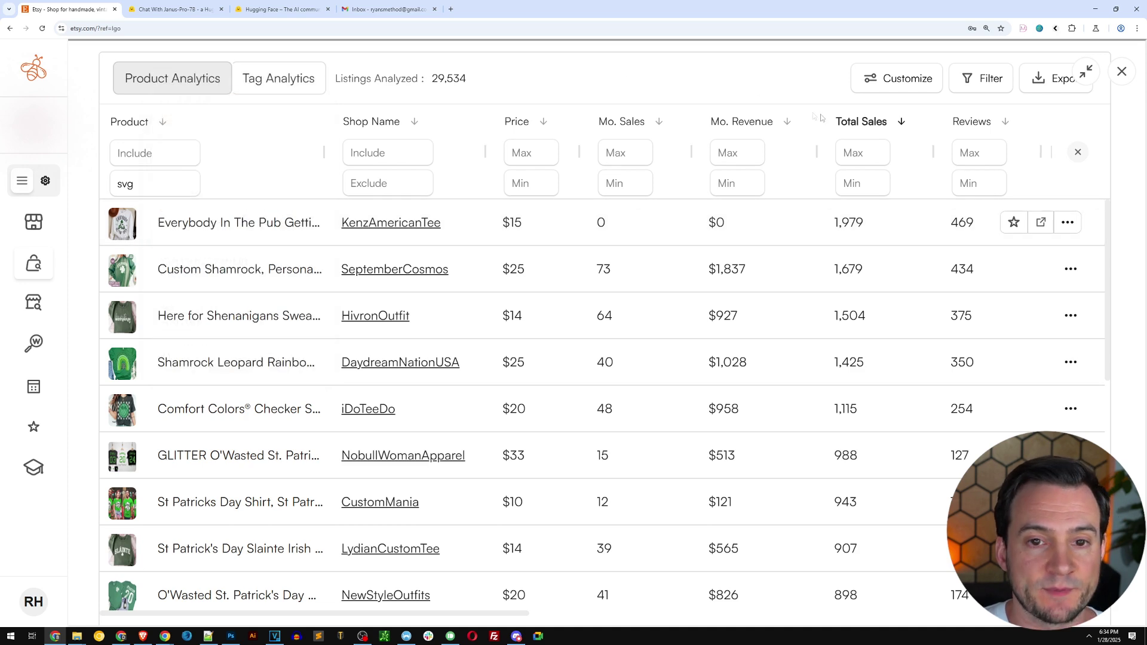
Step: Open the top 'Everybody In The Pub Getting Tipsy' listing on Etsy and select its title
left_click(239, 224)
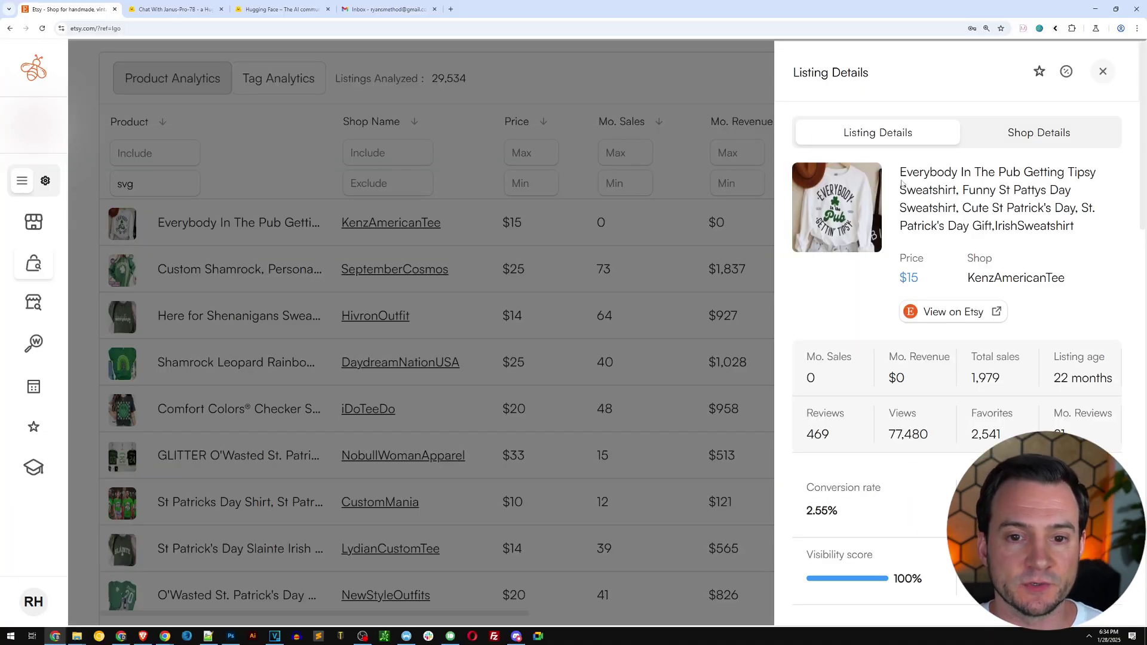
left_click(954, 313)
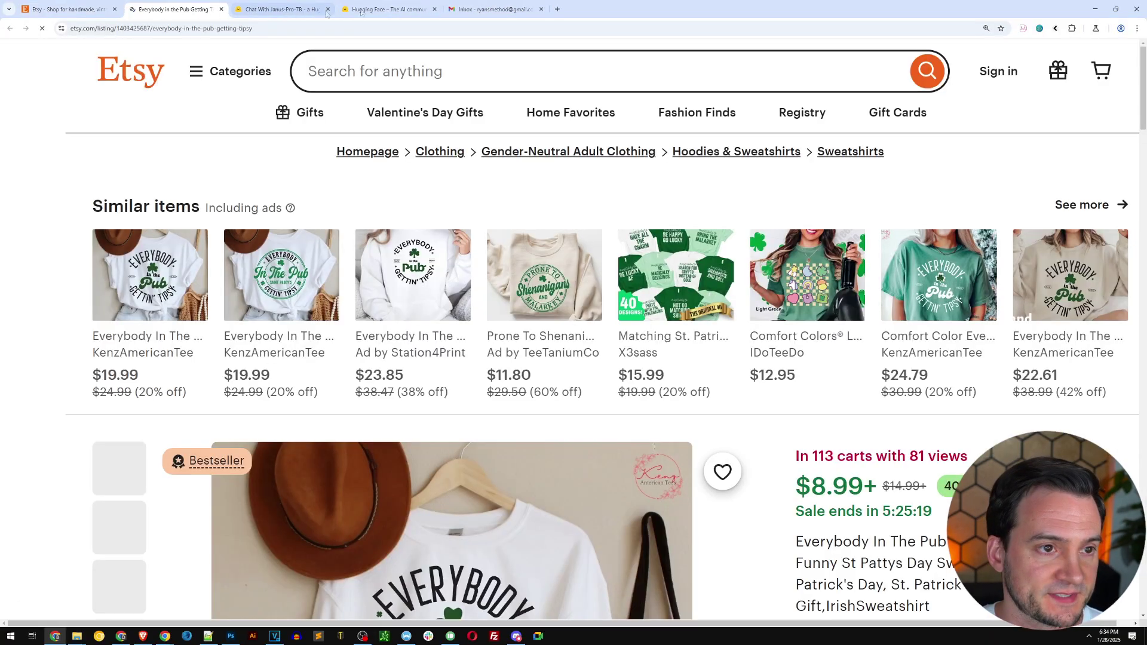
scroll(790, 397, "down", 4)
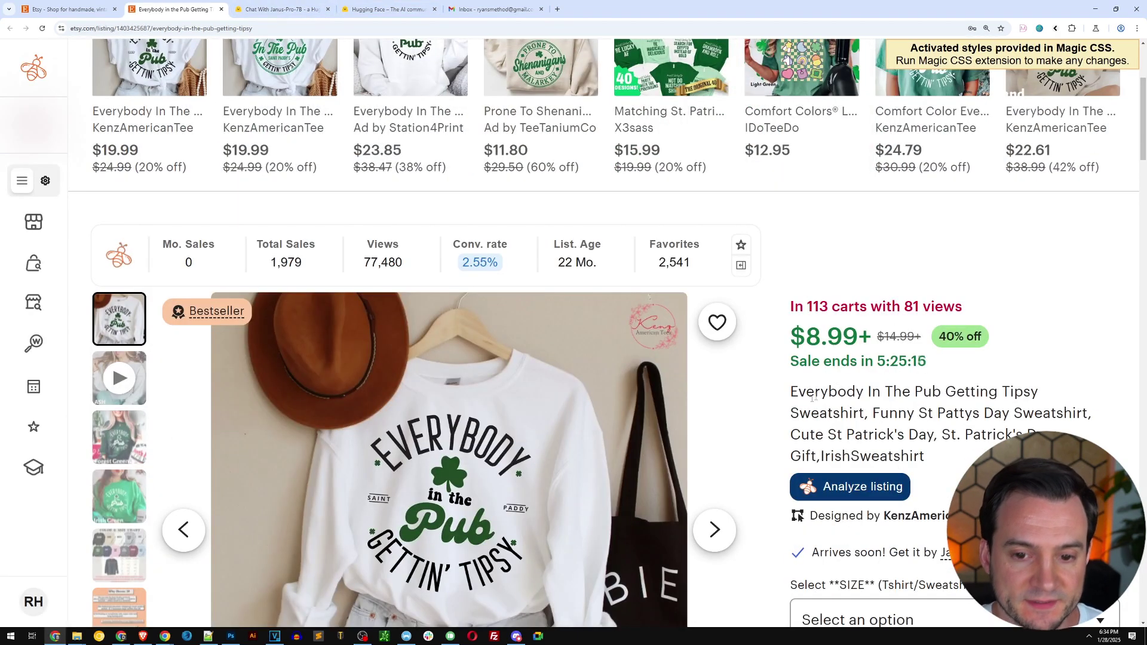
left_click_drag(791, 396, 1036, 392)
key("ctrl+c")
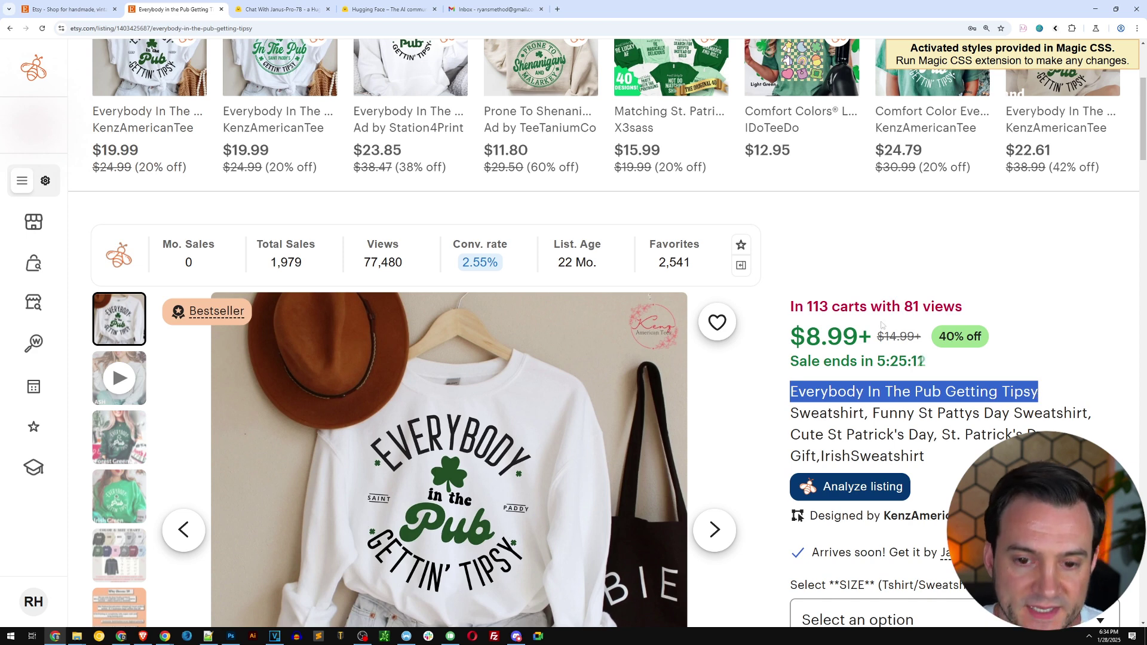
left_click(280, 10)
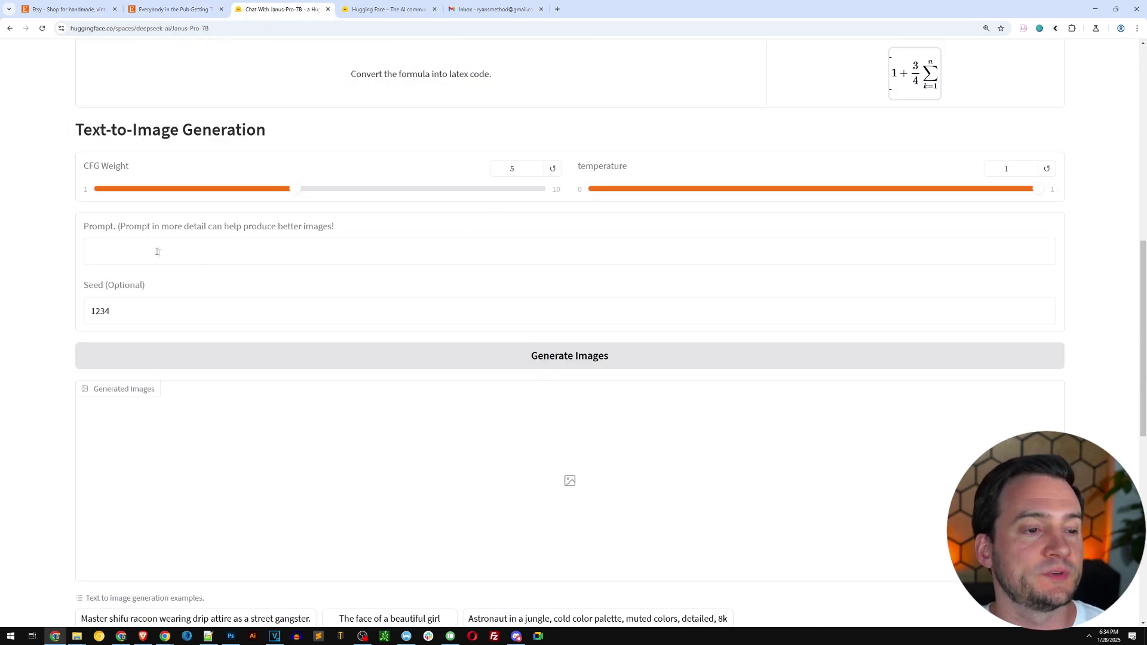
Step: Prompt a t-shirt design with 'Everybody In The Pub Getting Tipsy' and a green four leaf clover, and generate
left_click_drag(73, 126, 270, 133)
left_click(187, 242)
type("Design ")
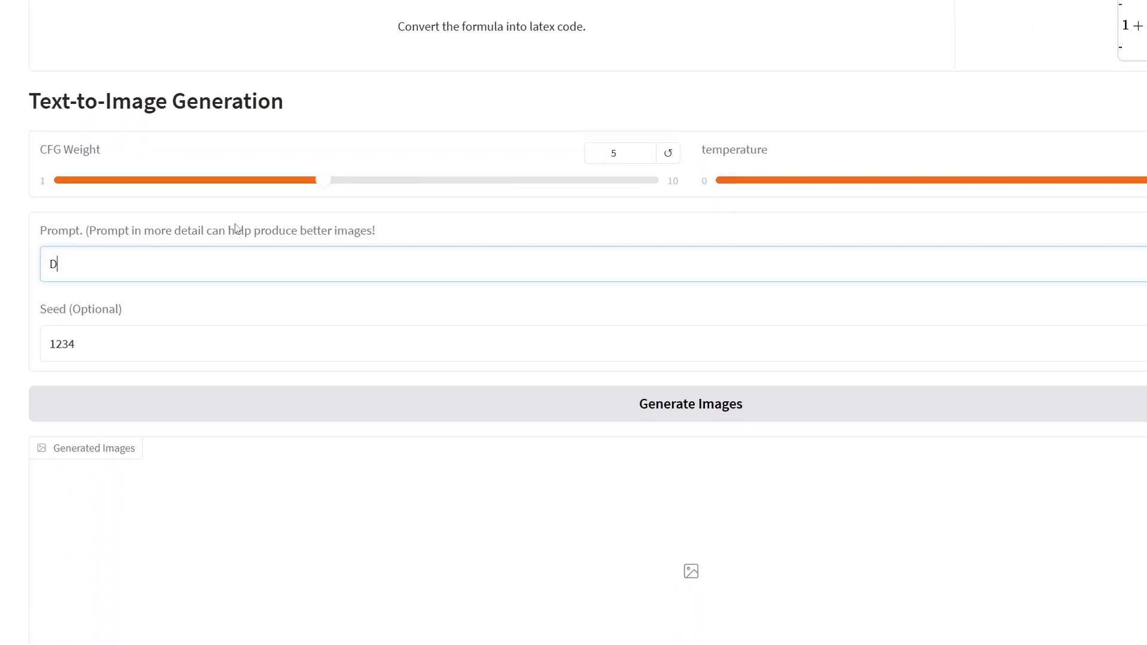
type("a grap")
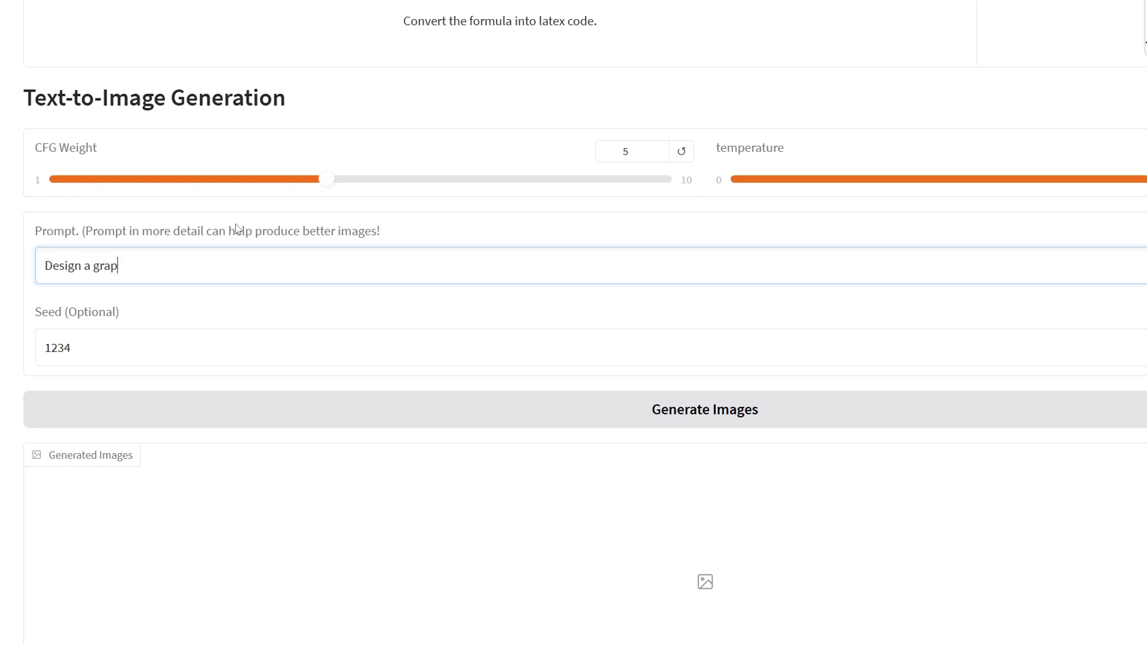
type("hic t-shirt")
type("for")
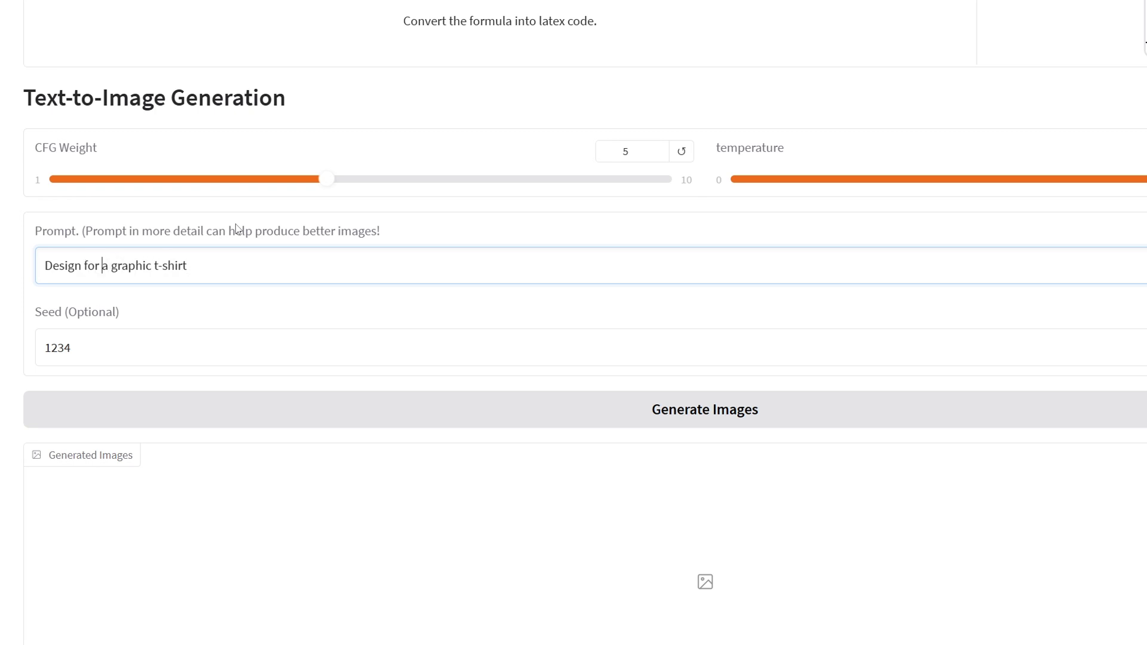
left_click(284, 259)
type("the follow: The text \"")
key("ctrl+v")
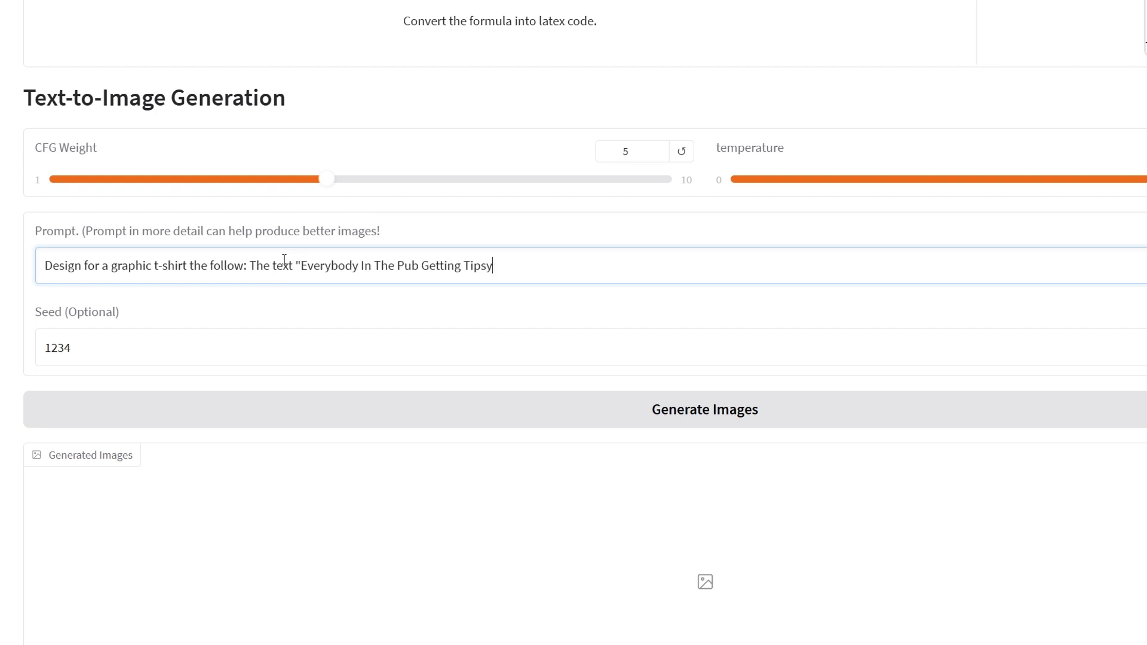
type("\"")
type(" and a green sha")
key("BackSpace")
key("BackSpace")
key("BackSpace")
type("four leaf ")
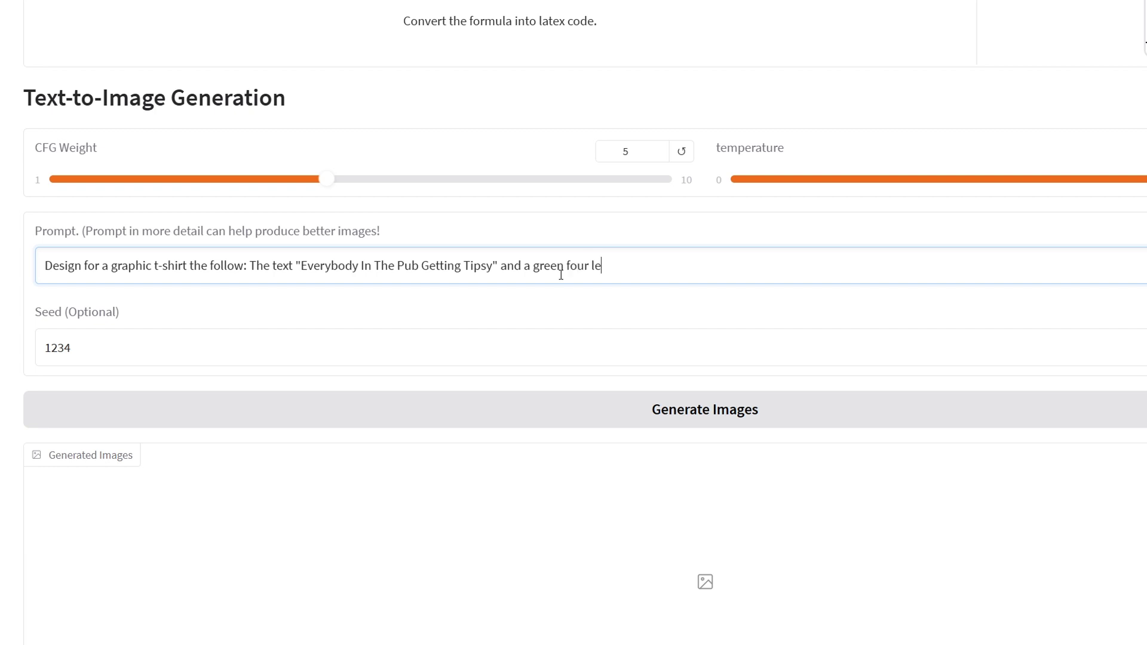
type("clover")
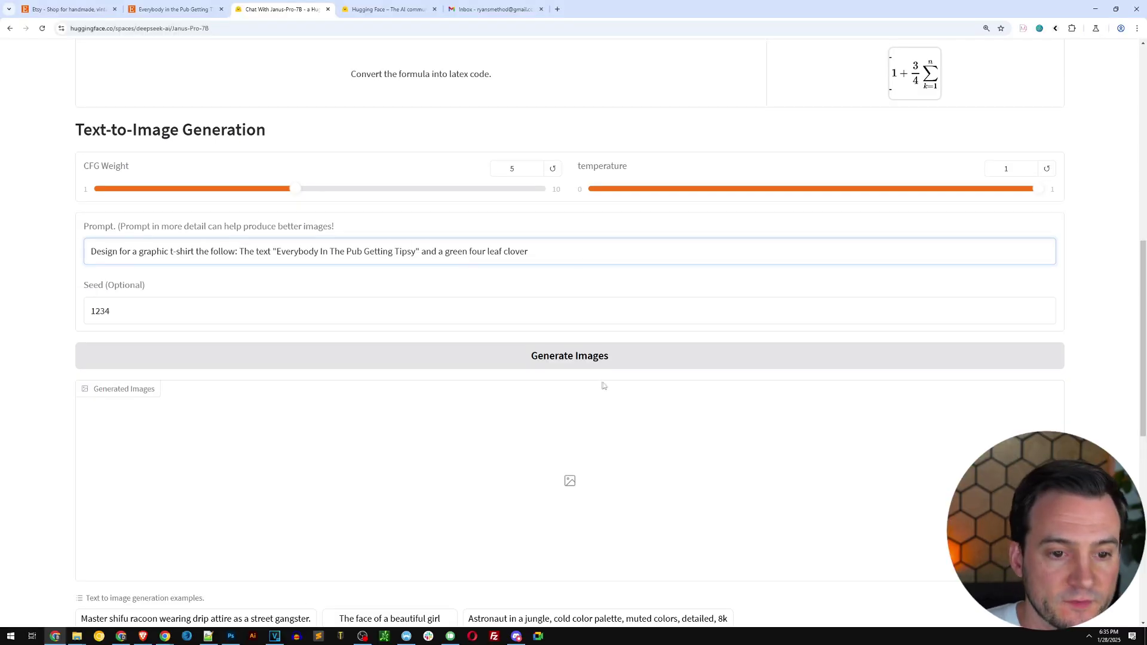
left_click(696, 423)
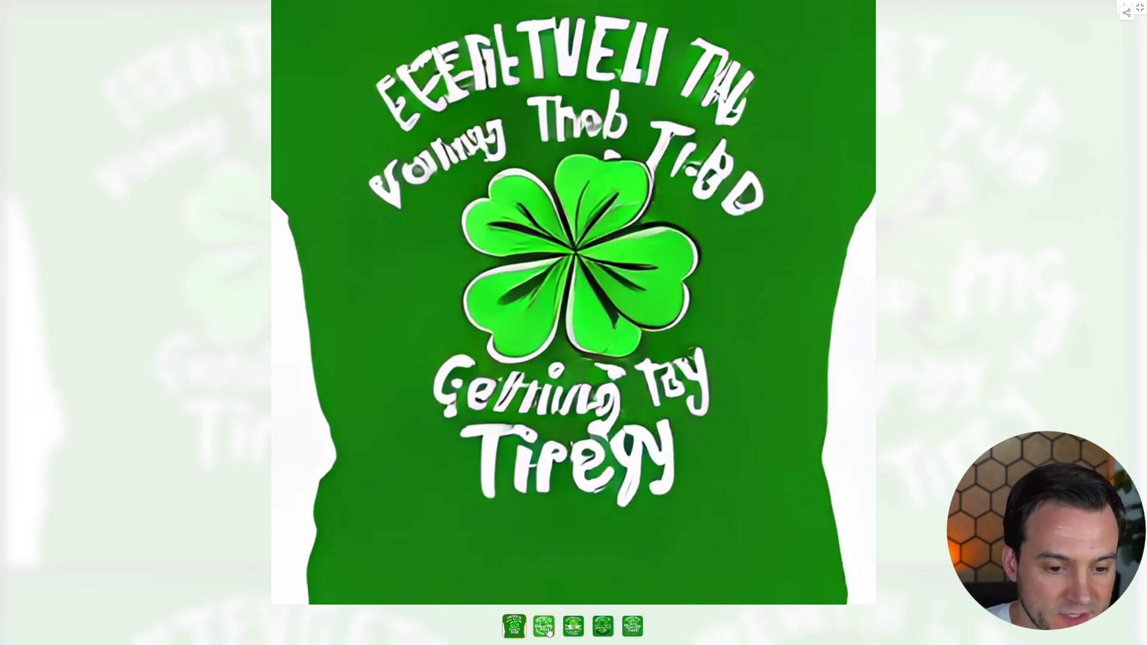
Step: Compare the five generated green shamrock t-shirt designs in full-screen view
left_click(547, 630)
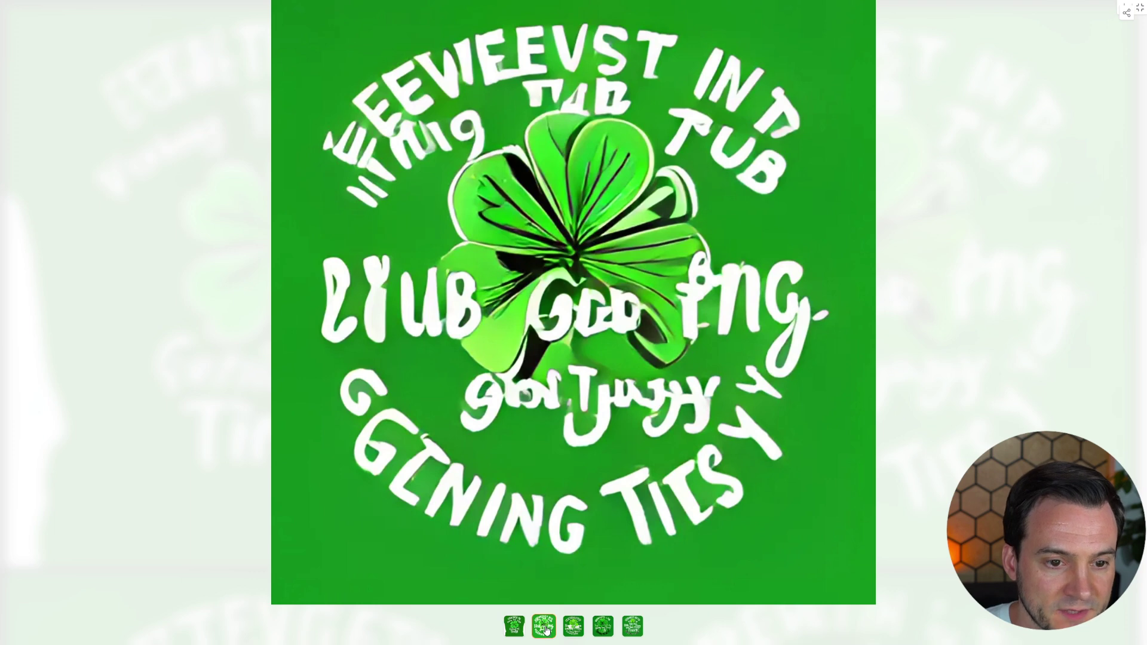
left_click(570, 631)
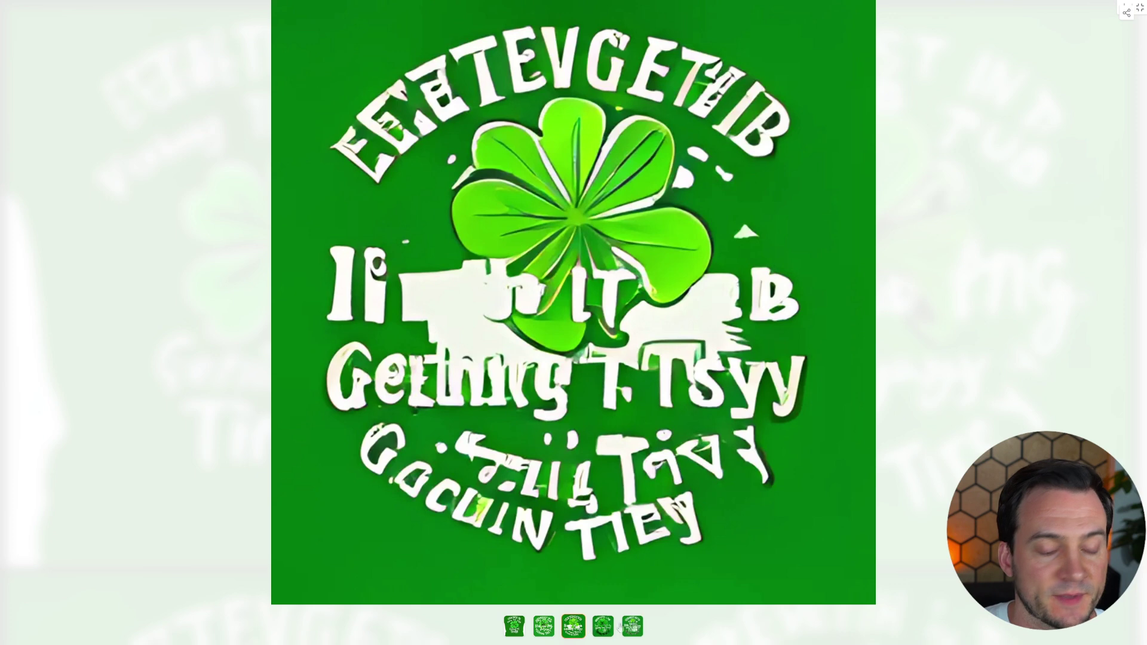
left_click(606, 625)
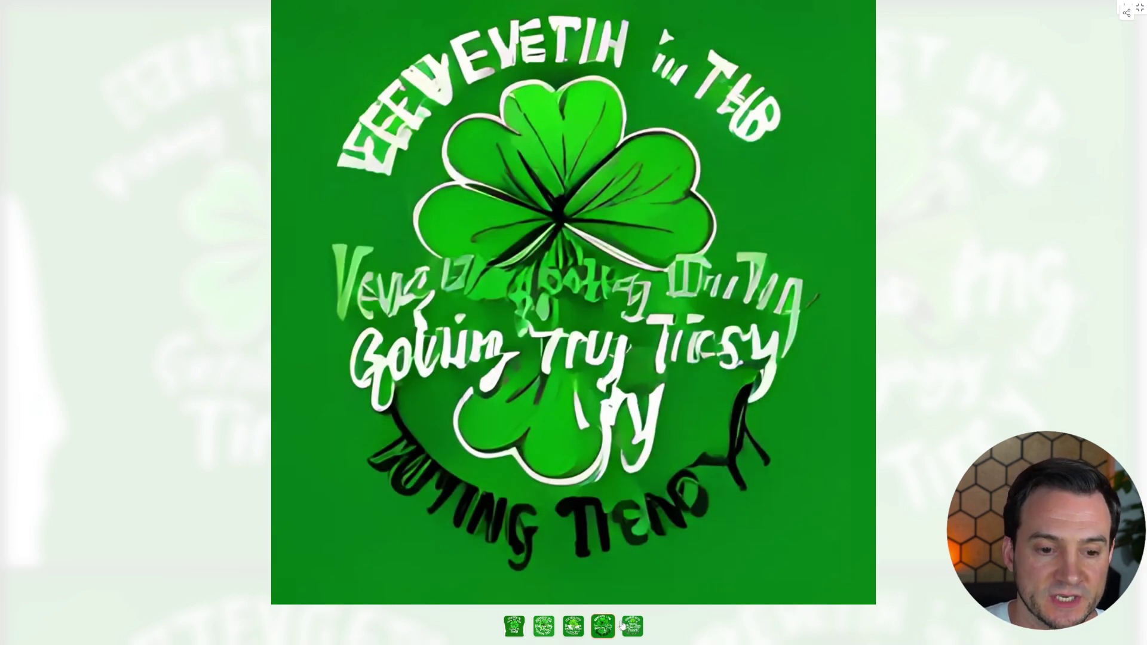
left_click(631, 626)
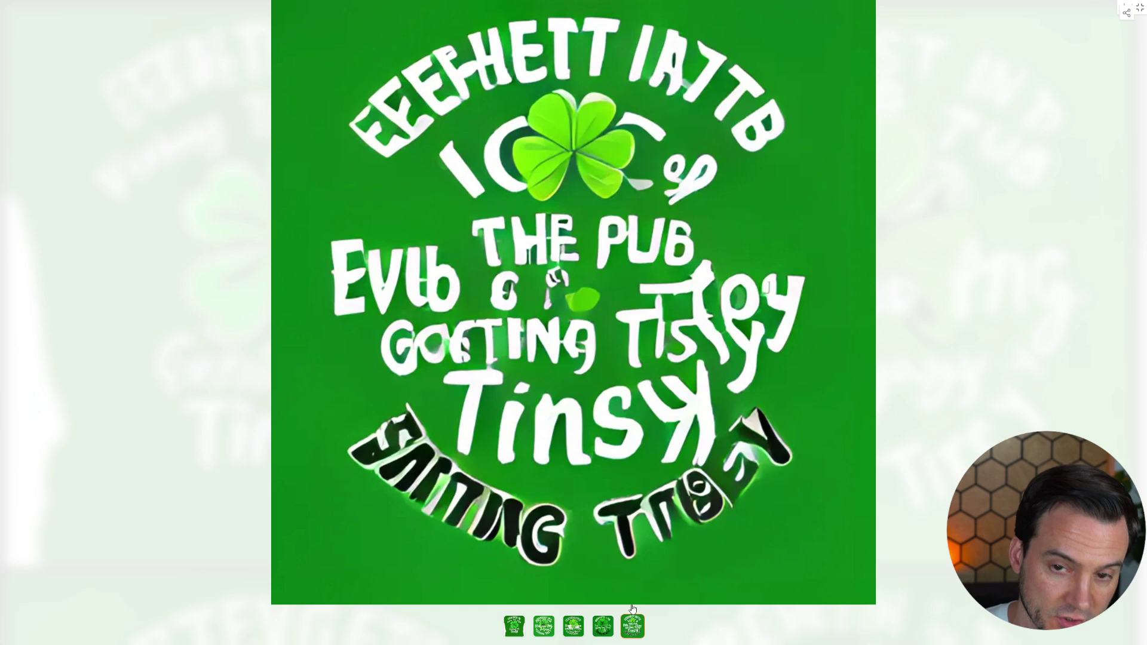
left_click(603, 626)
left_click(573, 626)
left_click(543, 630)
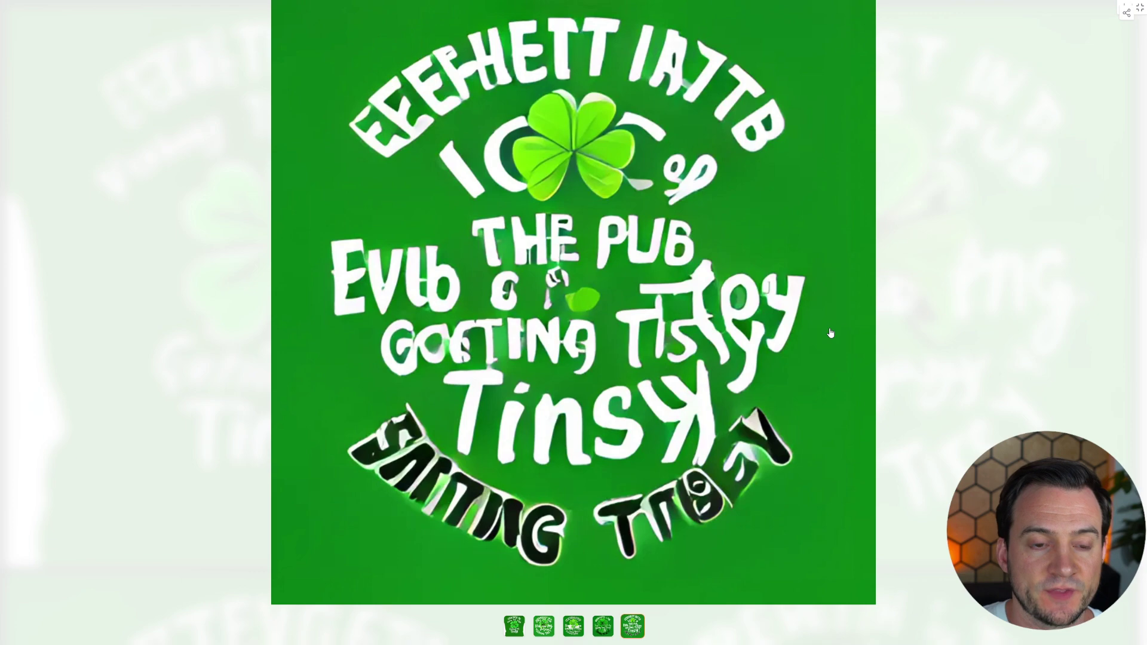
Step: Leave the image view and return to the Everbee analytics tab
key("ctrl+Tab")
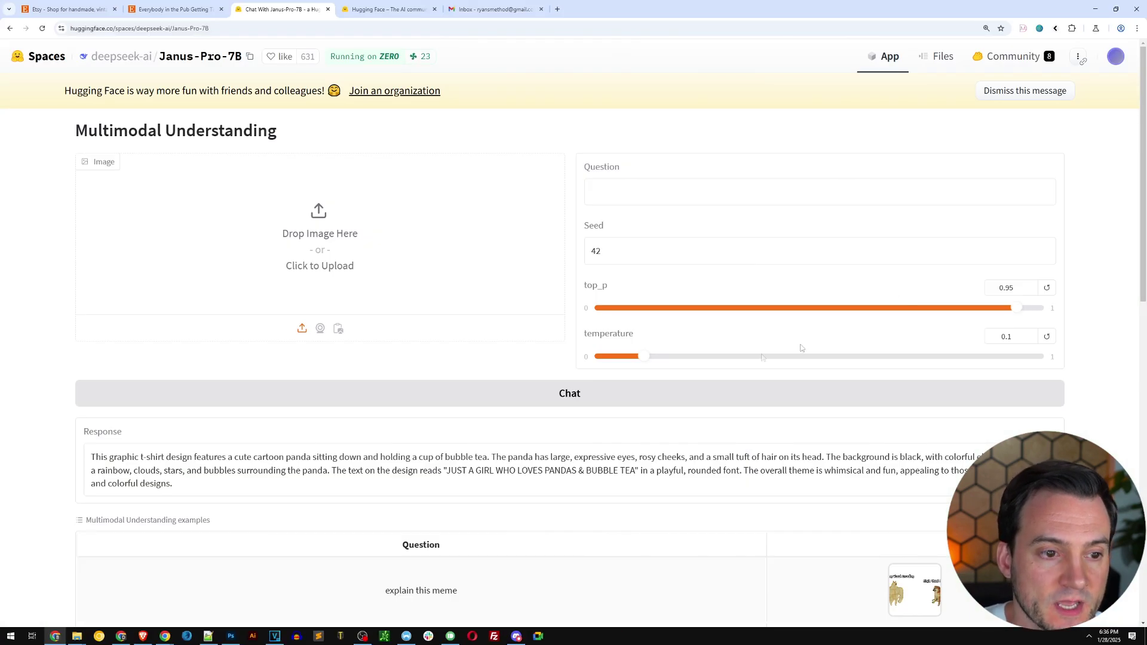
scroll(657, 346, "down", 1)
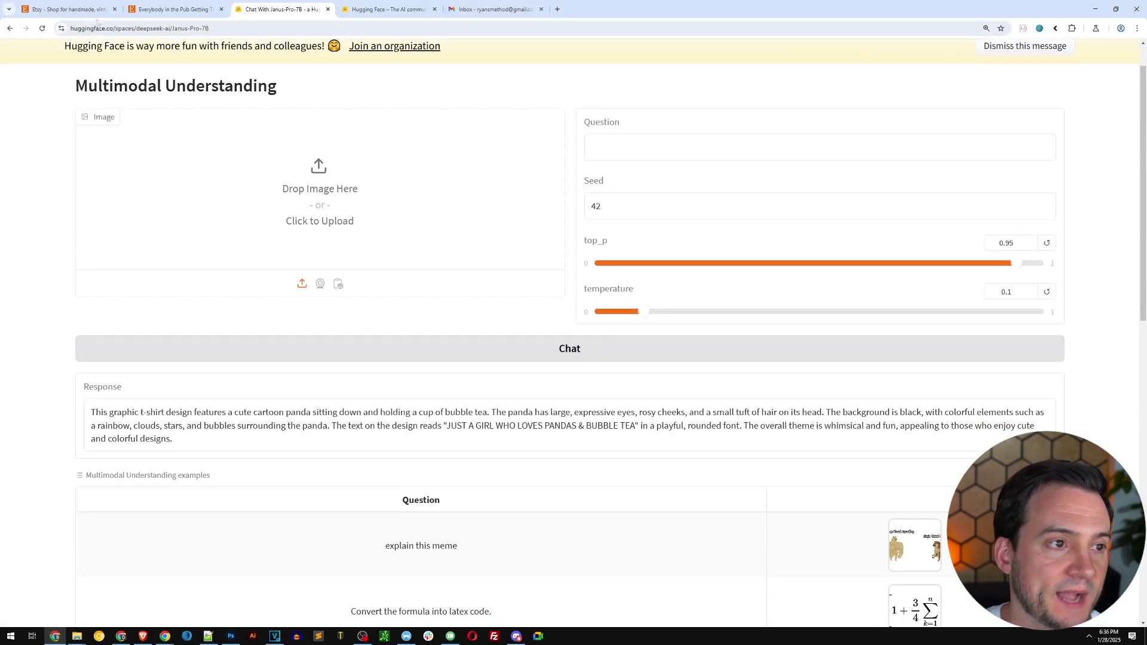
left_click(87, 12)
Step: Close the pub listing's details and open the Custom Shamrock sweatshirt listing details
left_click(413, 171)
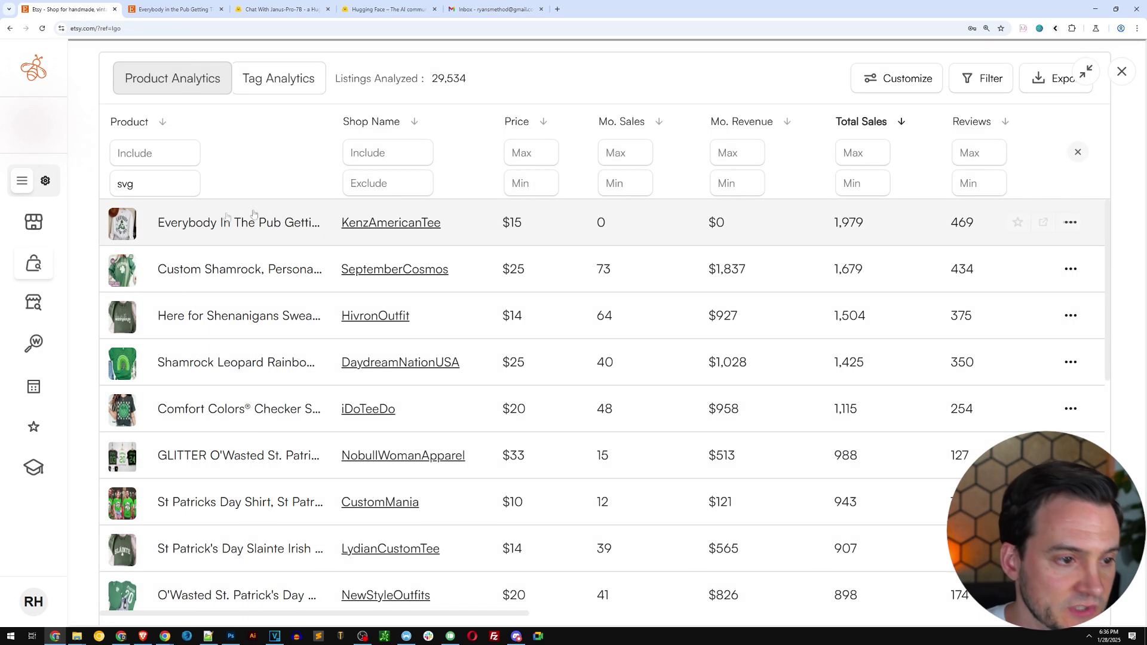
mouse_move(129, 276)
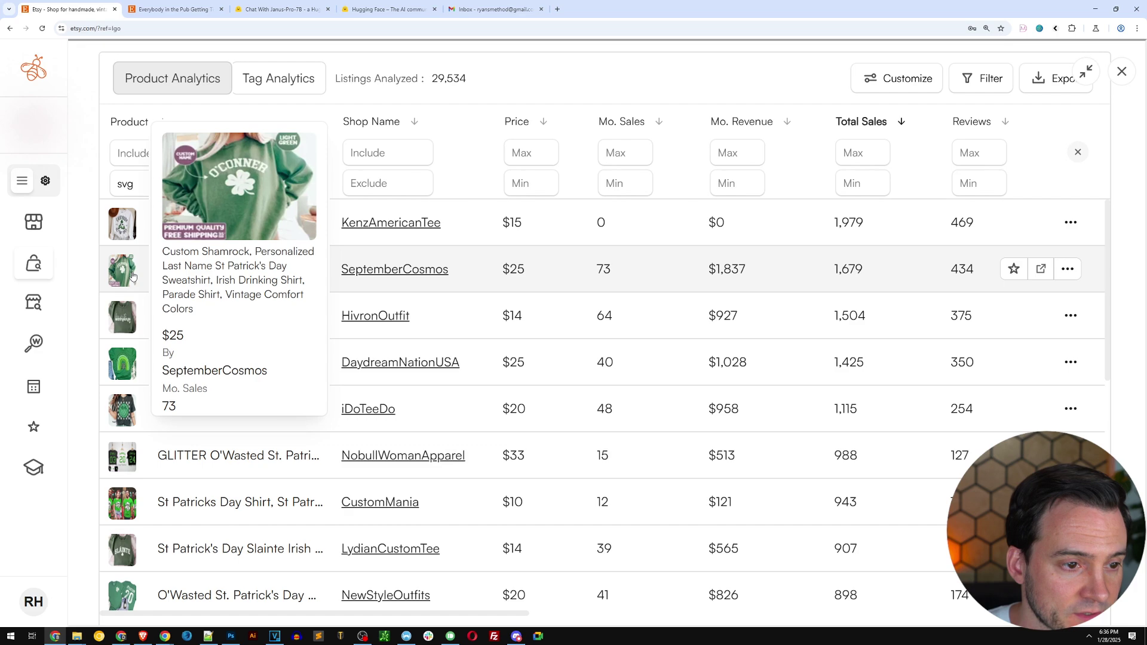
left_click(132, 277)
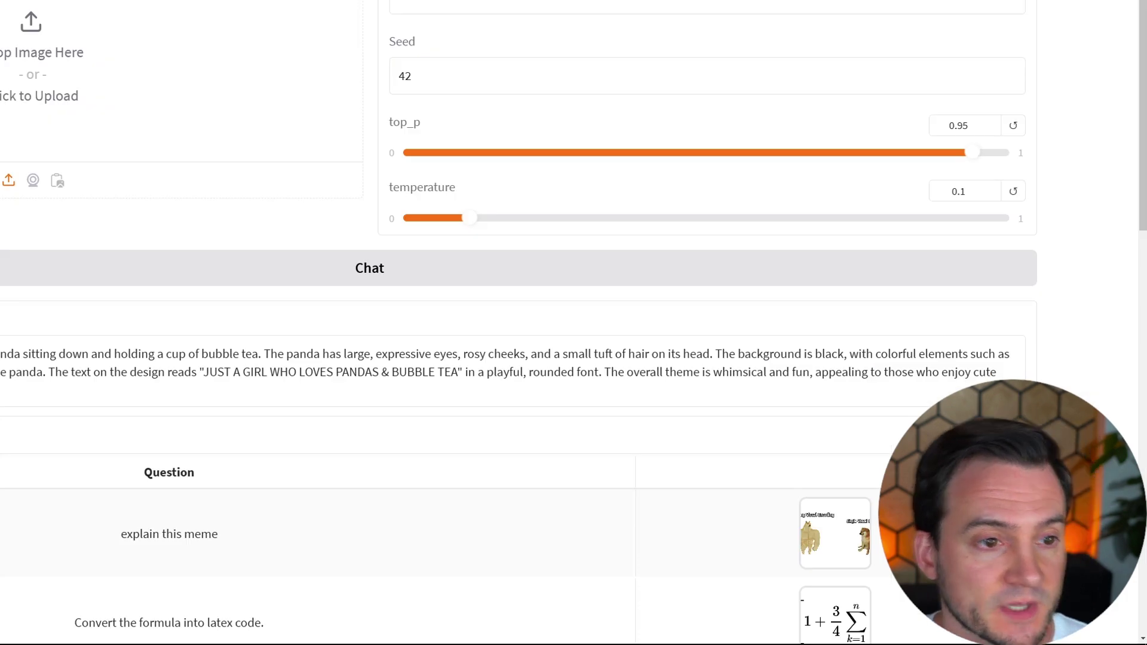
Step: Replace the prompt with 'a single four leaf clover the color white (monotone, no additional colors)' and generate
scroll(313, 344, "down", 8)
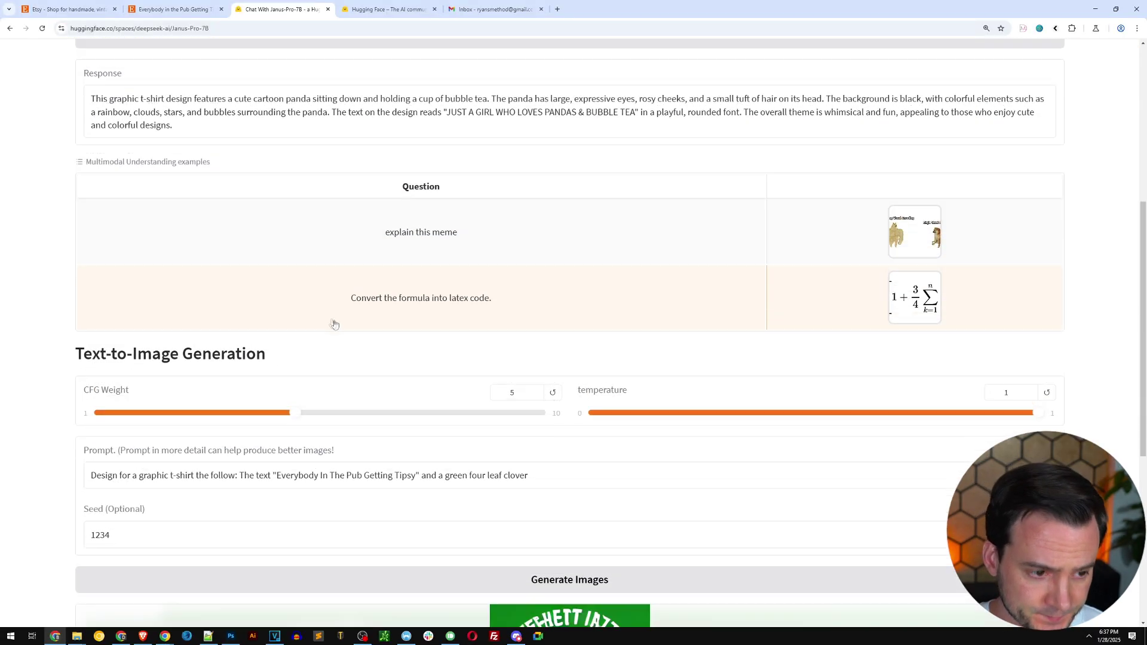
scroll(289, 300, "down", 2)
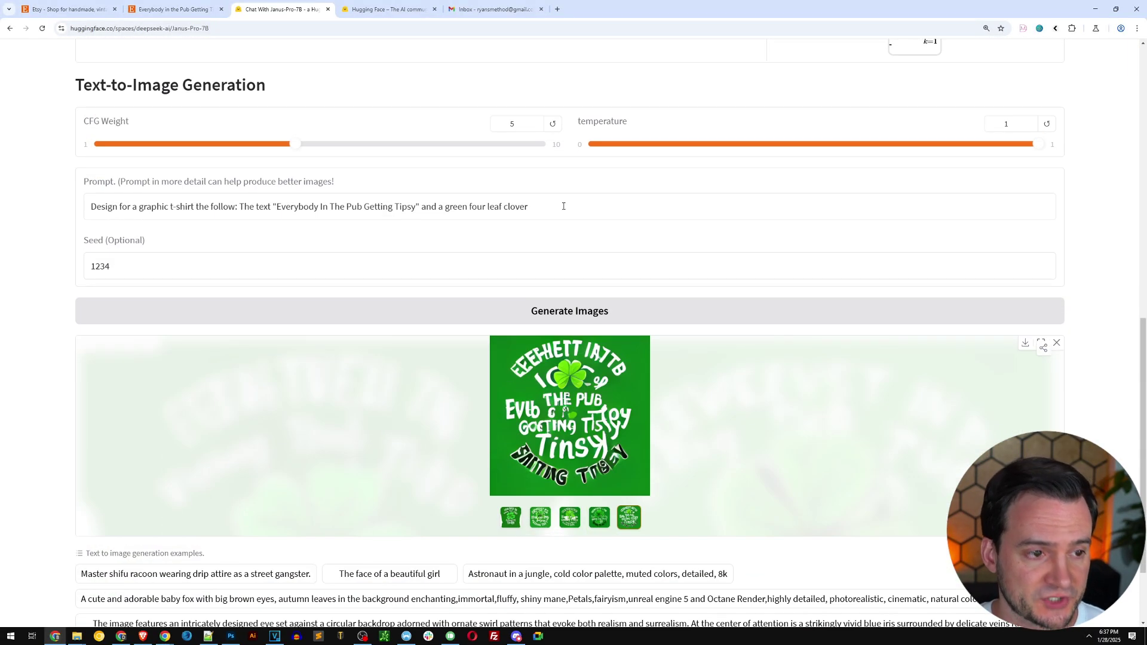
left_click_drag(563, 206, 91, 203)
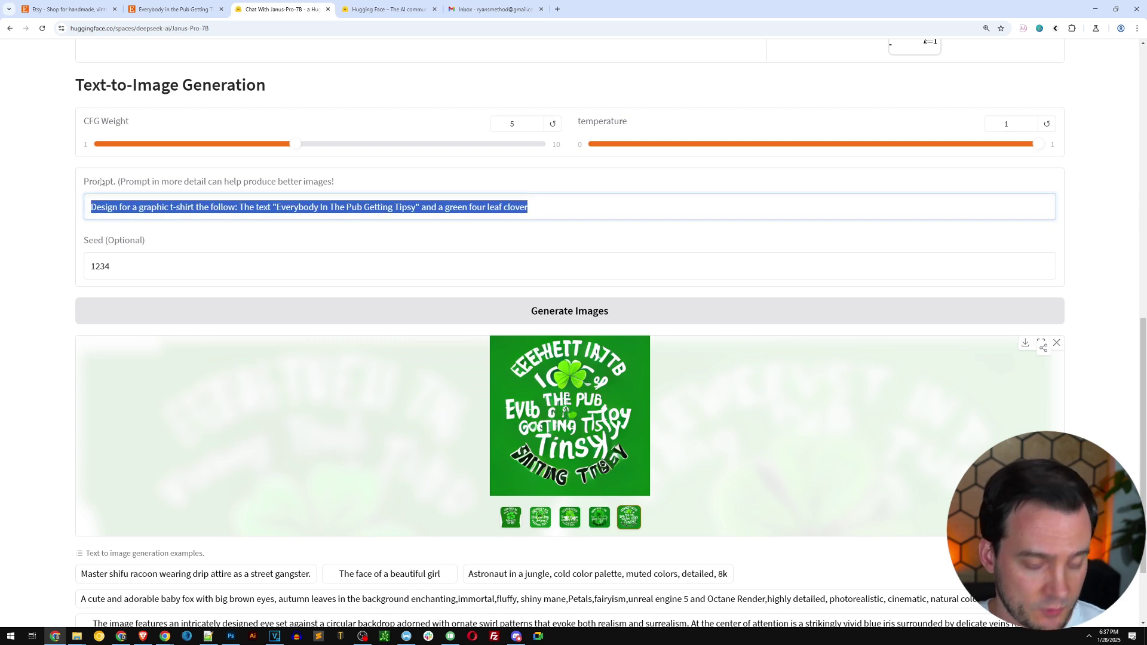
key("BackSpace")
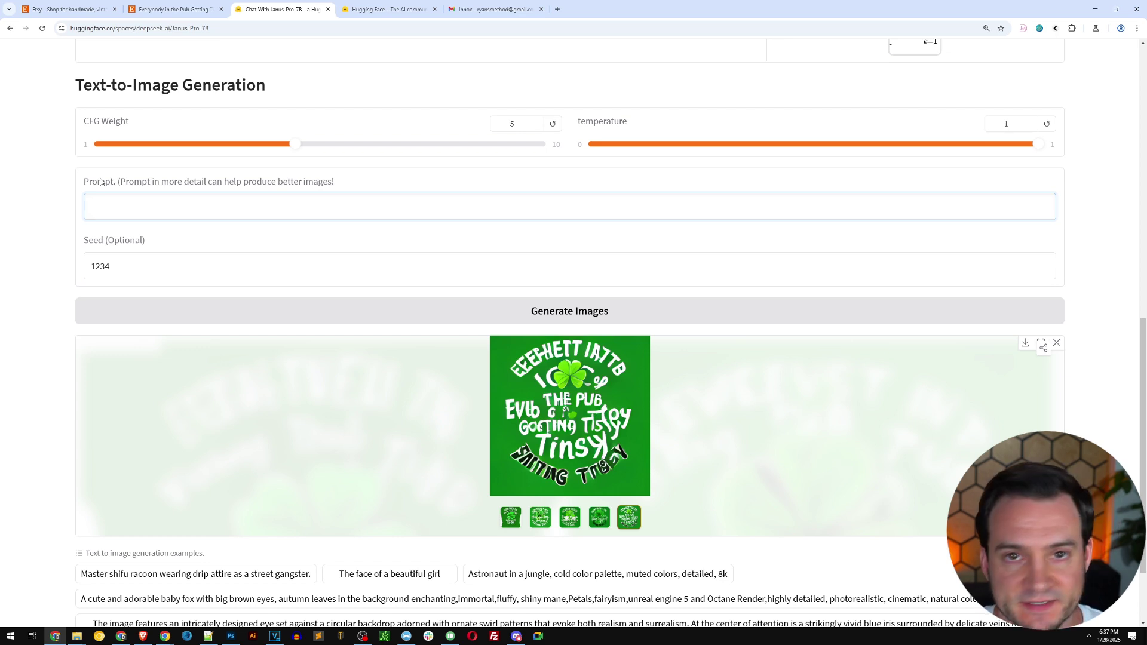
type("a single f")
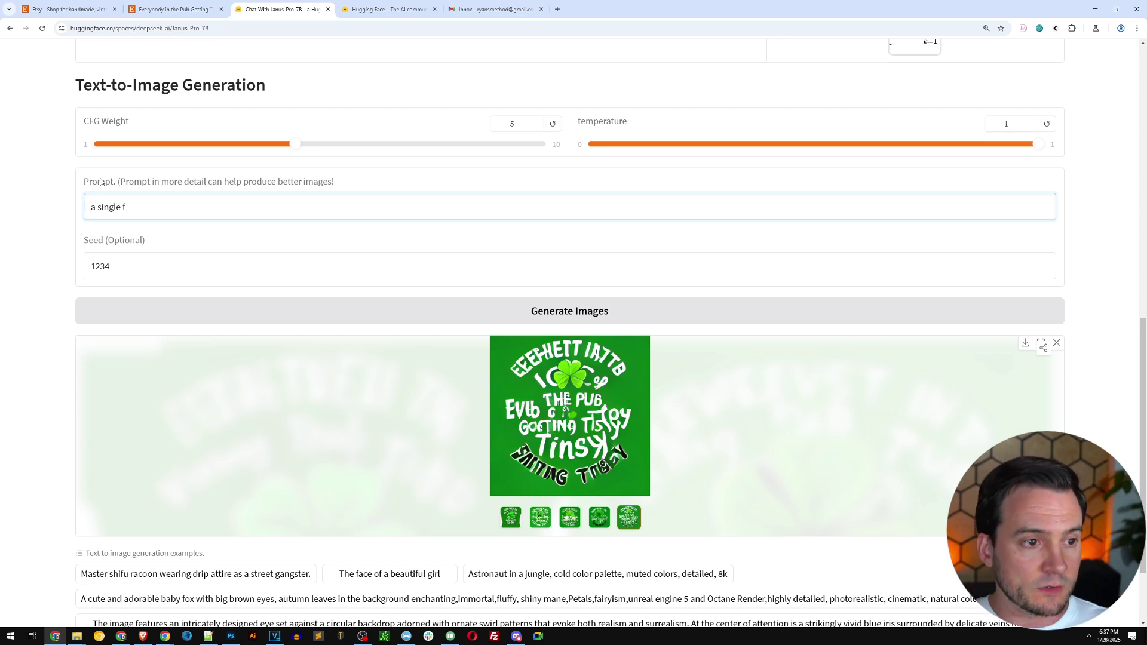
type("our leaf clover t")
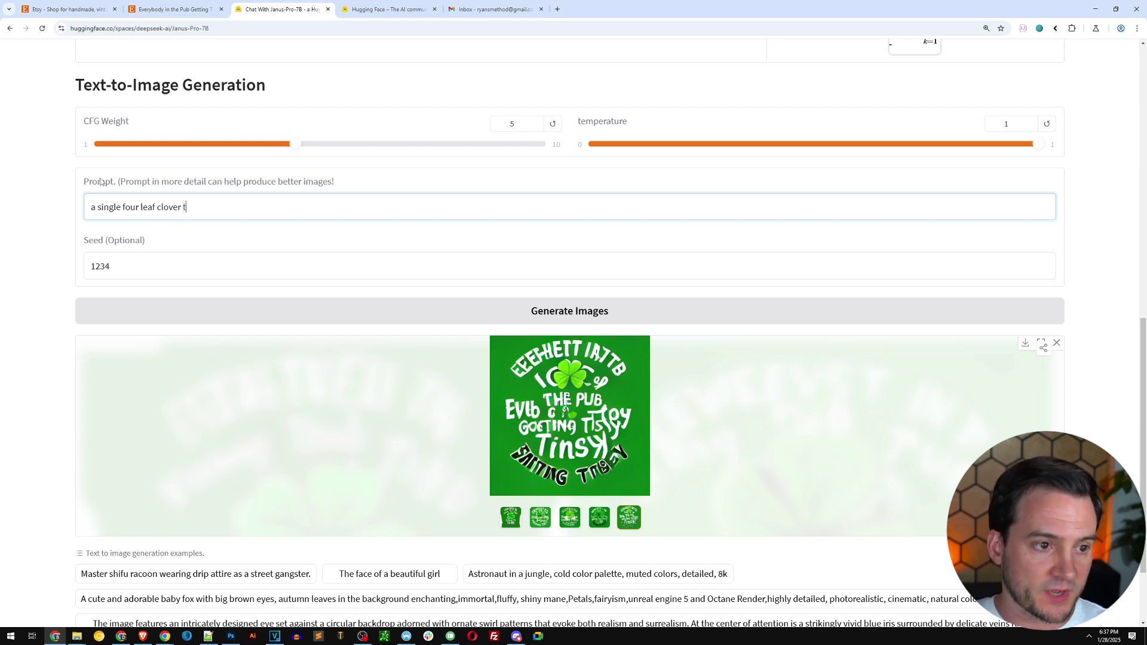
type("he color white (mono")
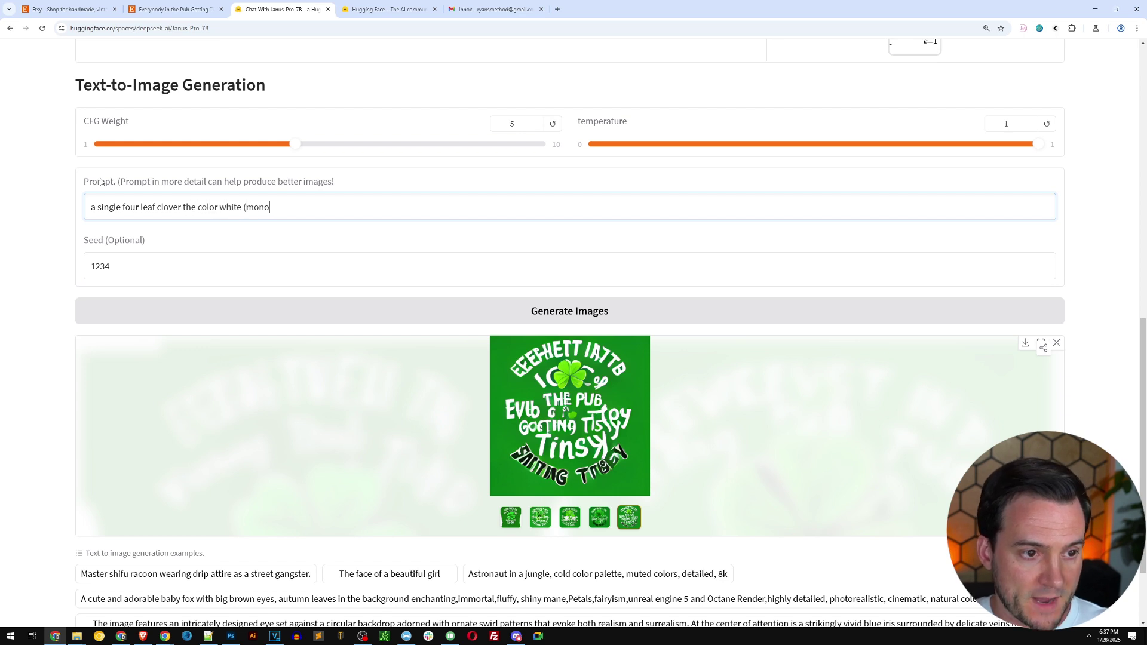
type("tone, no addition")
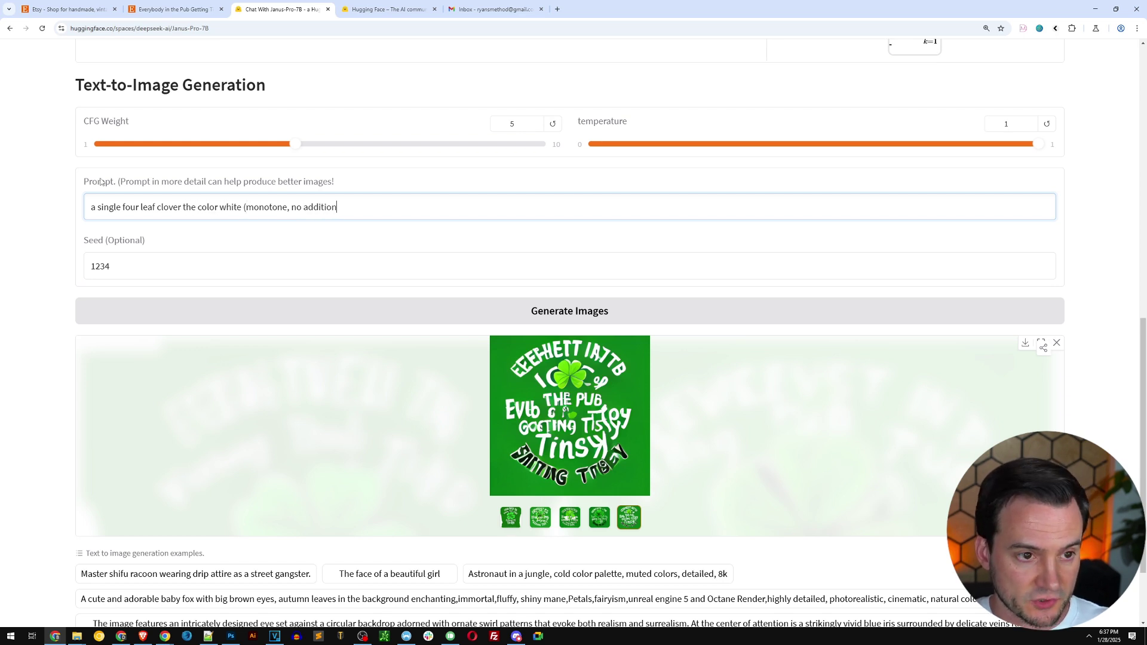
type("al colors")
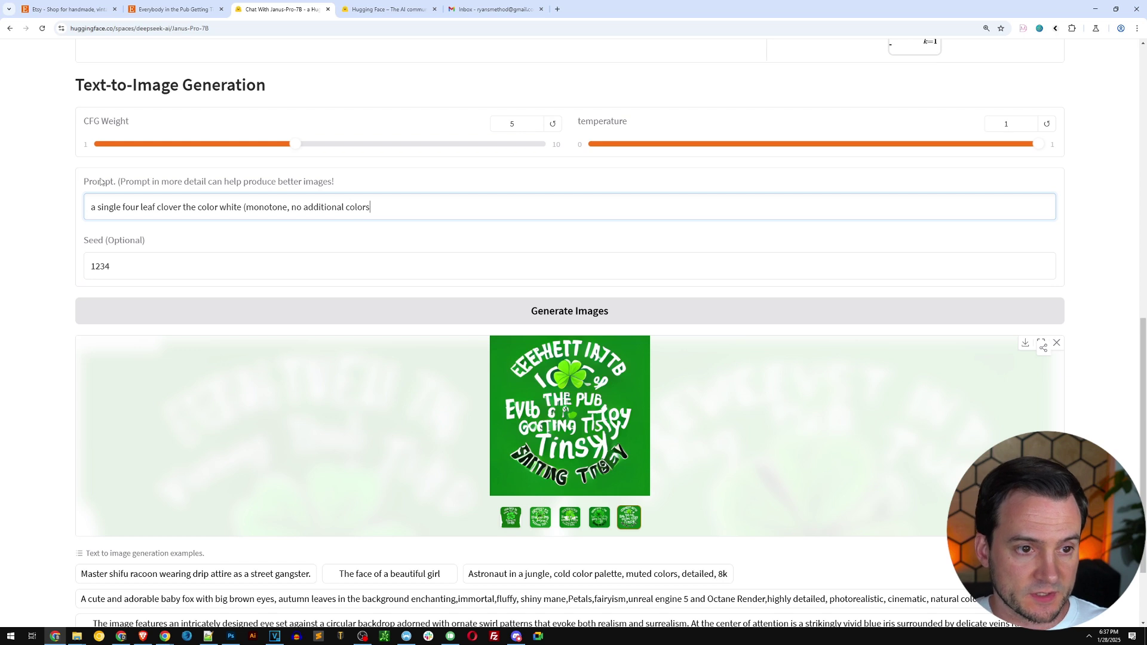
type(") four")
key("BackSpace")
type("r us")
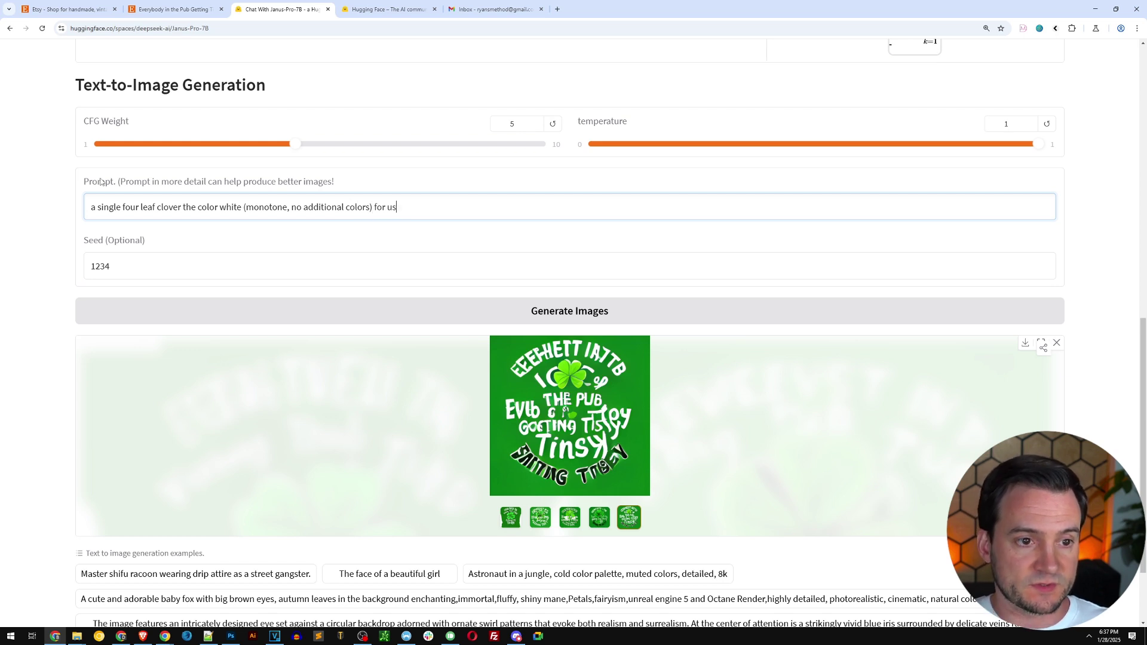
key("ctrl+shift+Left")
key("ctrl+shift+Left")
key("BackSpace")
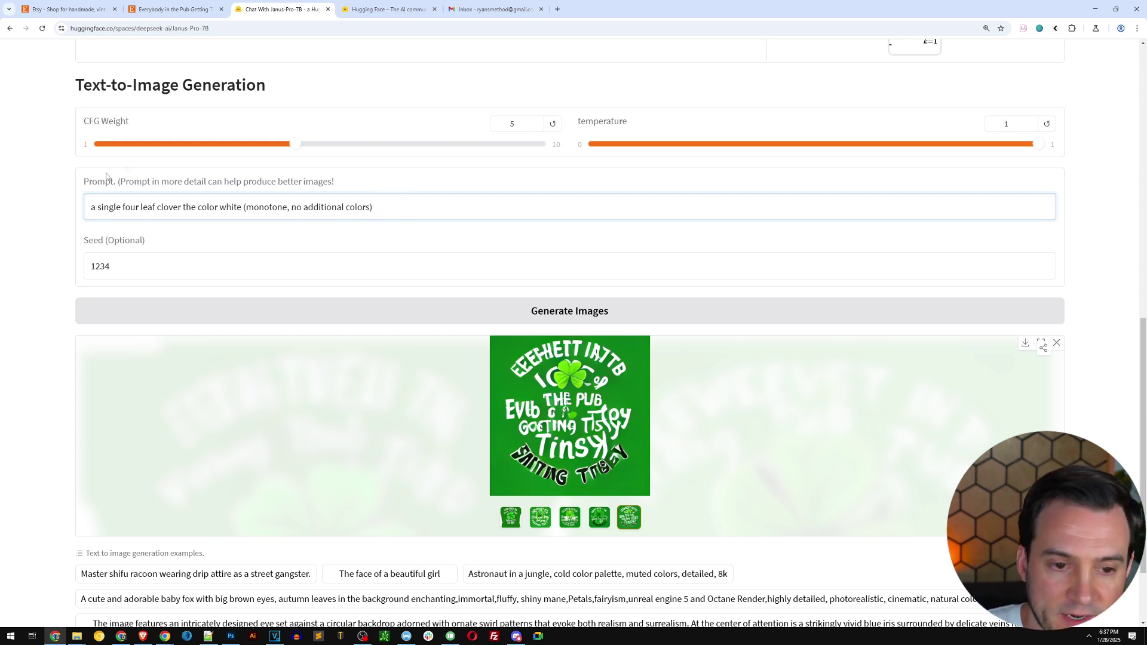
left_click(601, 318)
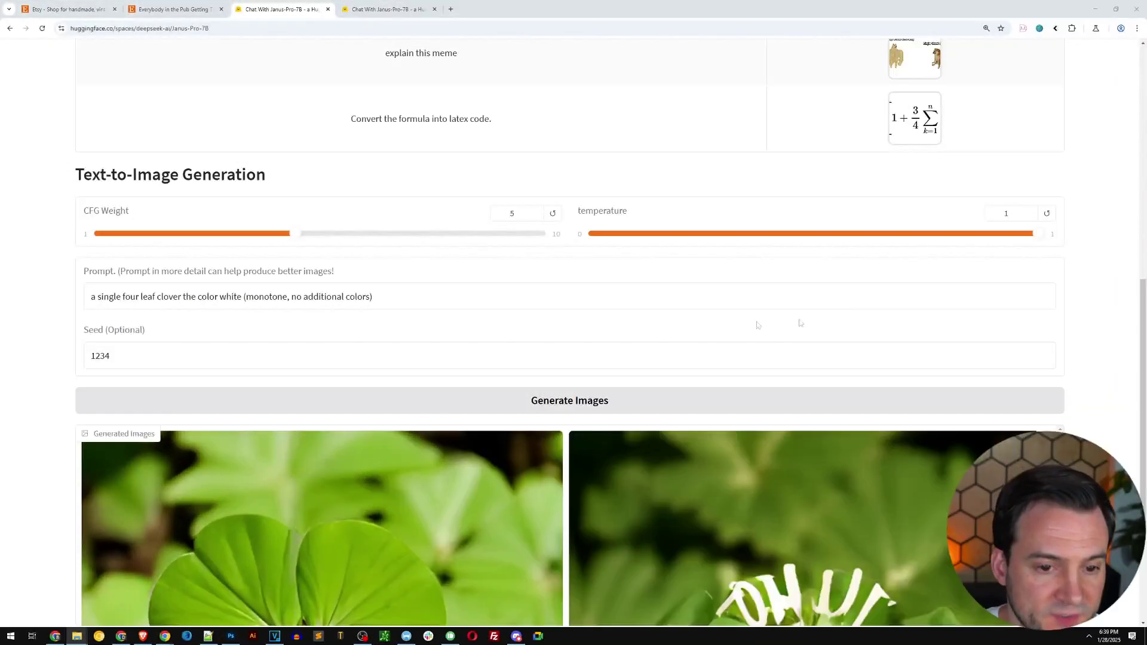
Step: View the five green clover results full screen, stepping through each thumbnail
scroll(1059, 305, "down", 2)
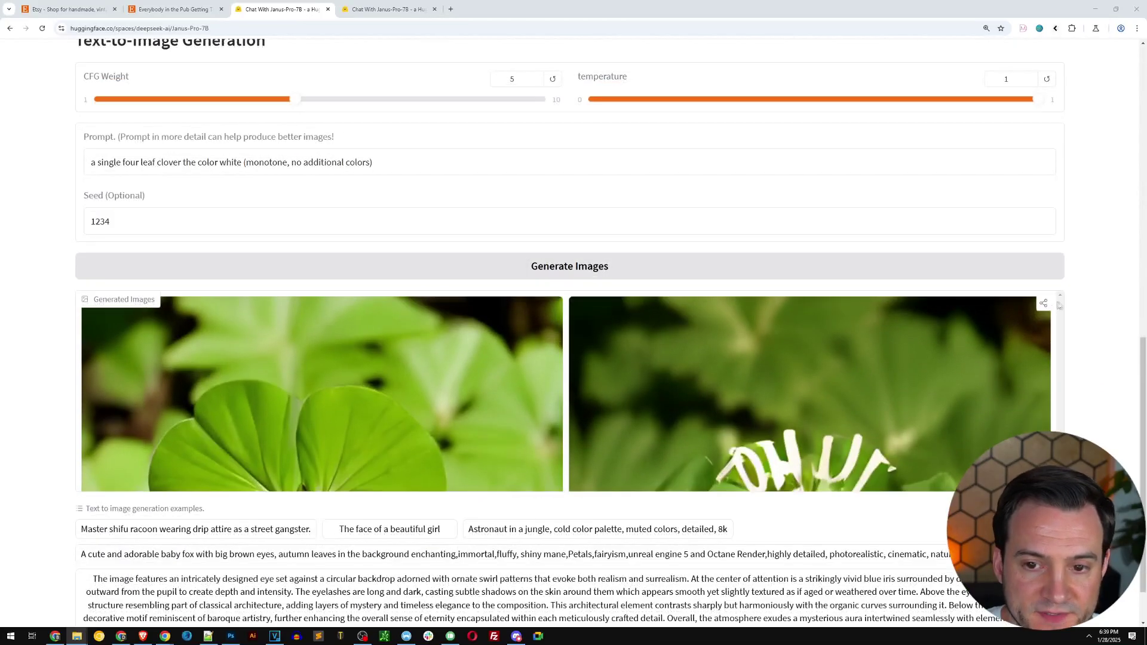
left_click(467, 343)
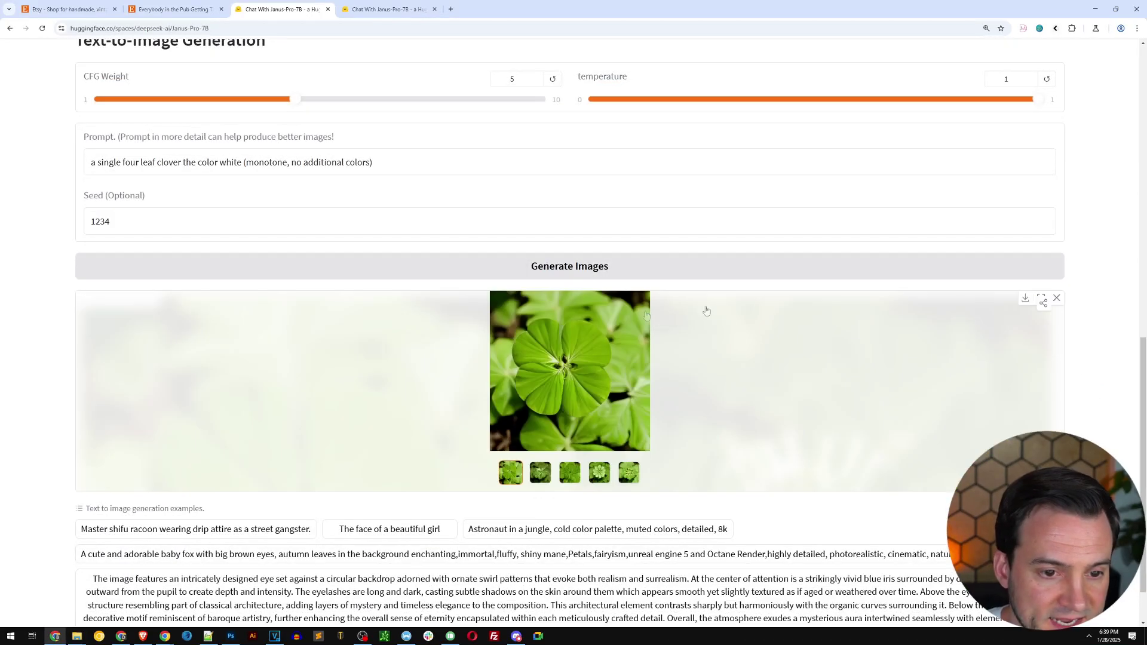
left_click(1043, 299)
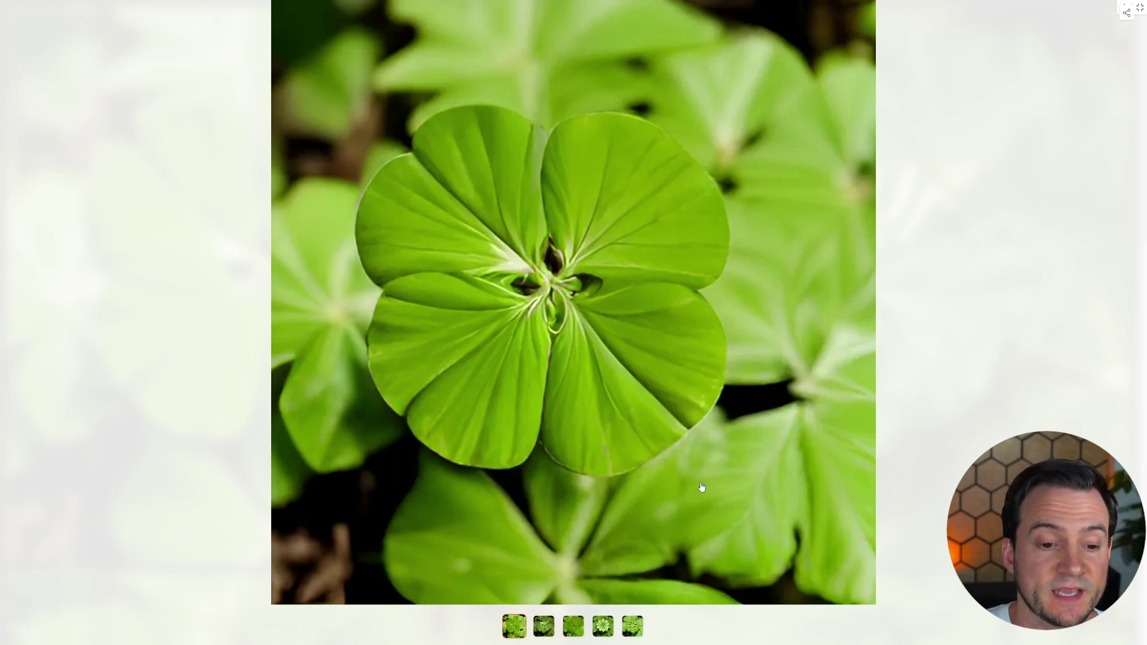
left_click(542, 626)
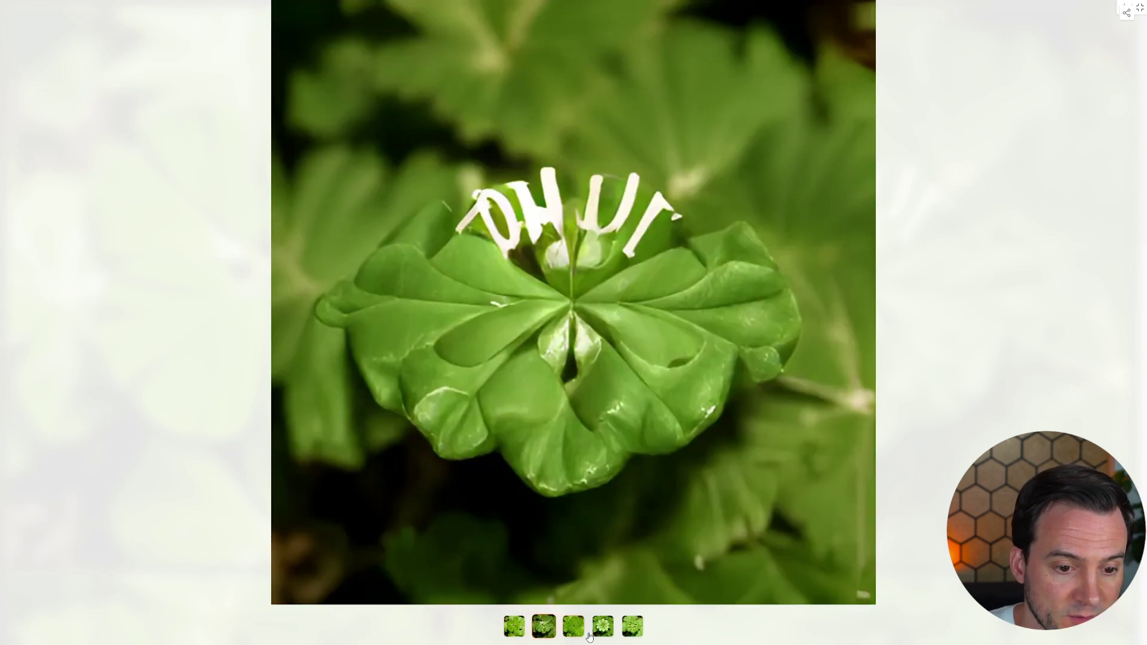
left_click(576, 630)
left_click(607, 627)
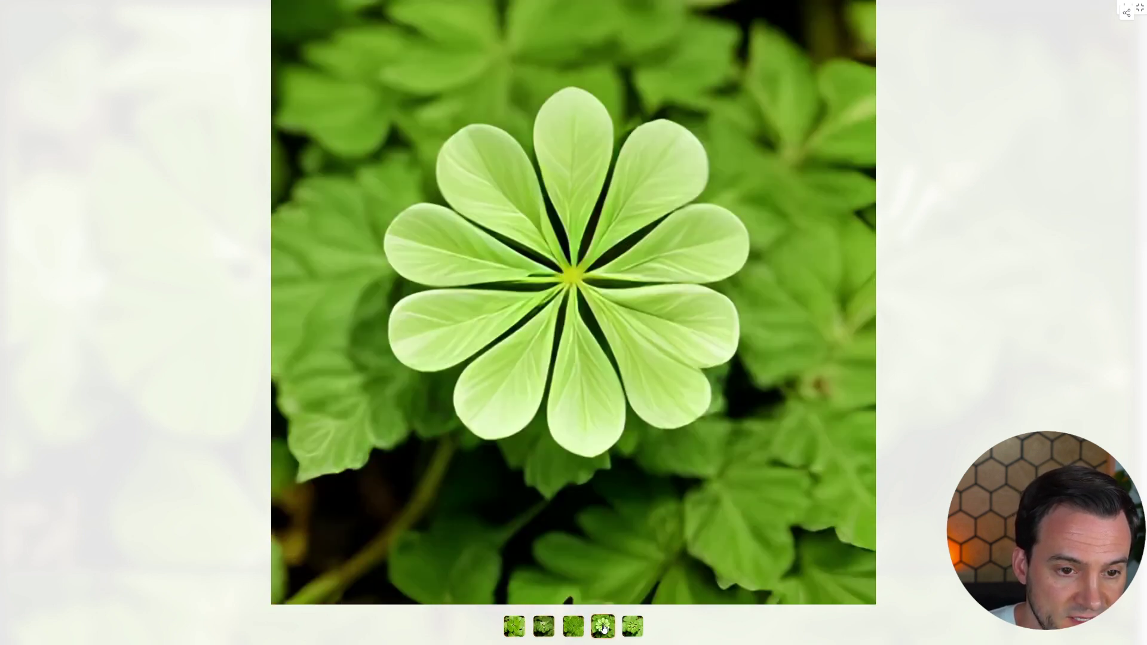
left_click(629, 627)
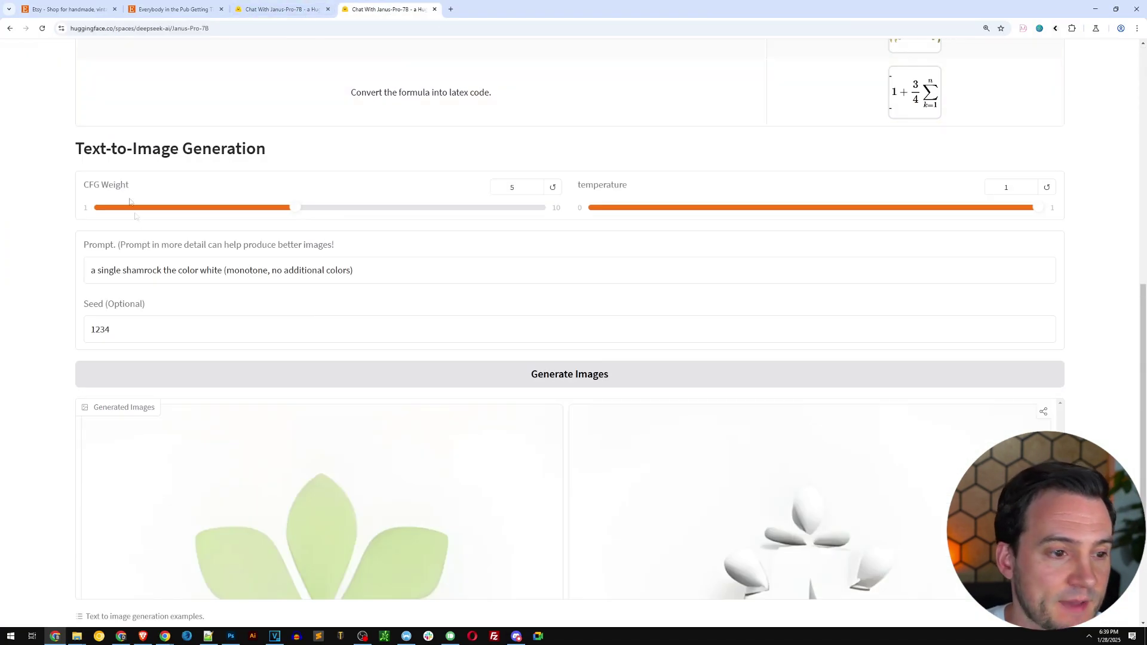
Step: Open the shamrock results in the gallery preview and enlarge the first, green shamrock full screen
double_click(133, 270)
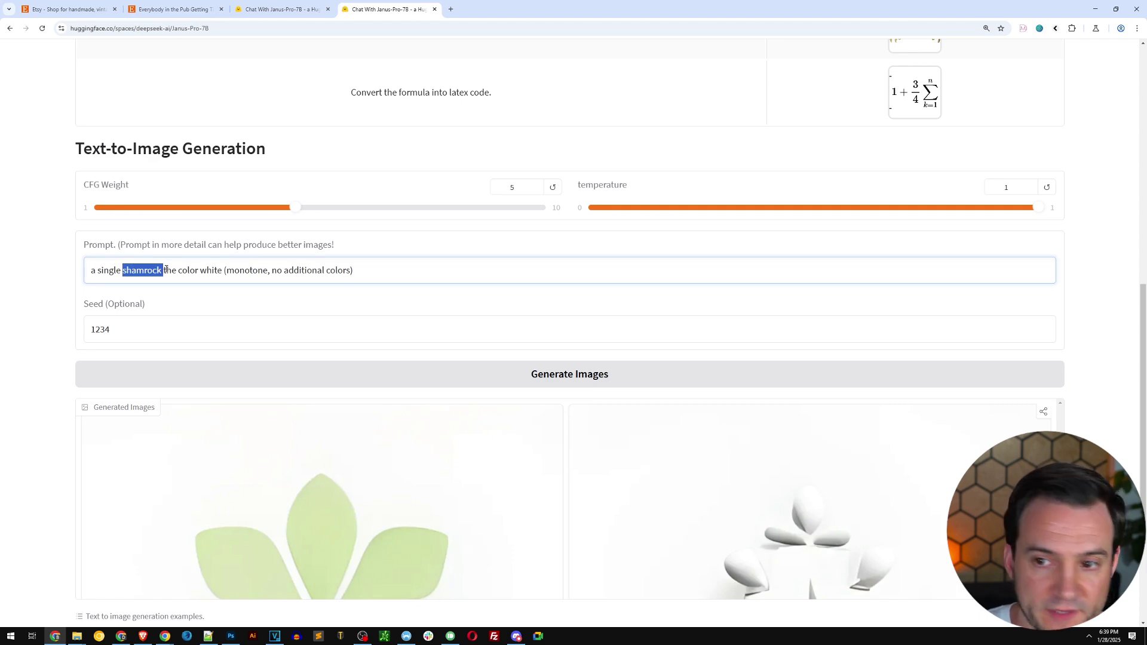
left_click(46, 328)
scroll(51, 325, "down", 3)
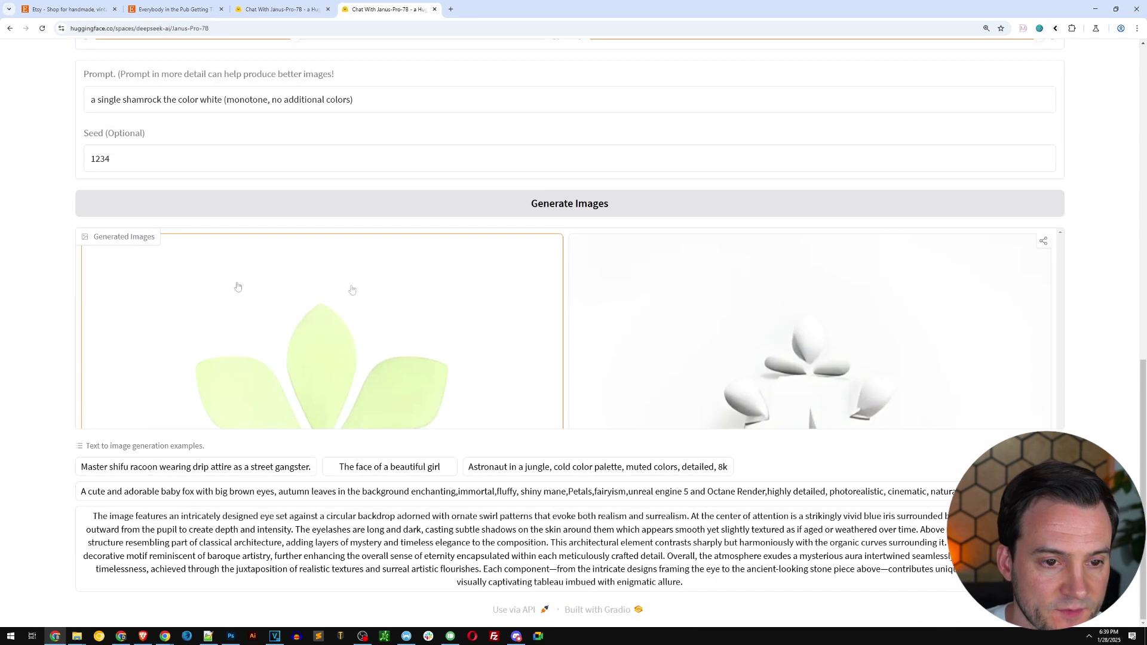
left_click(1036, 262)
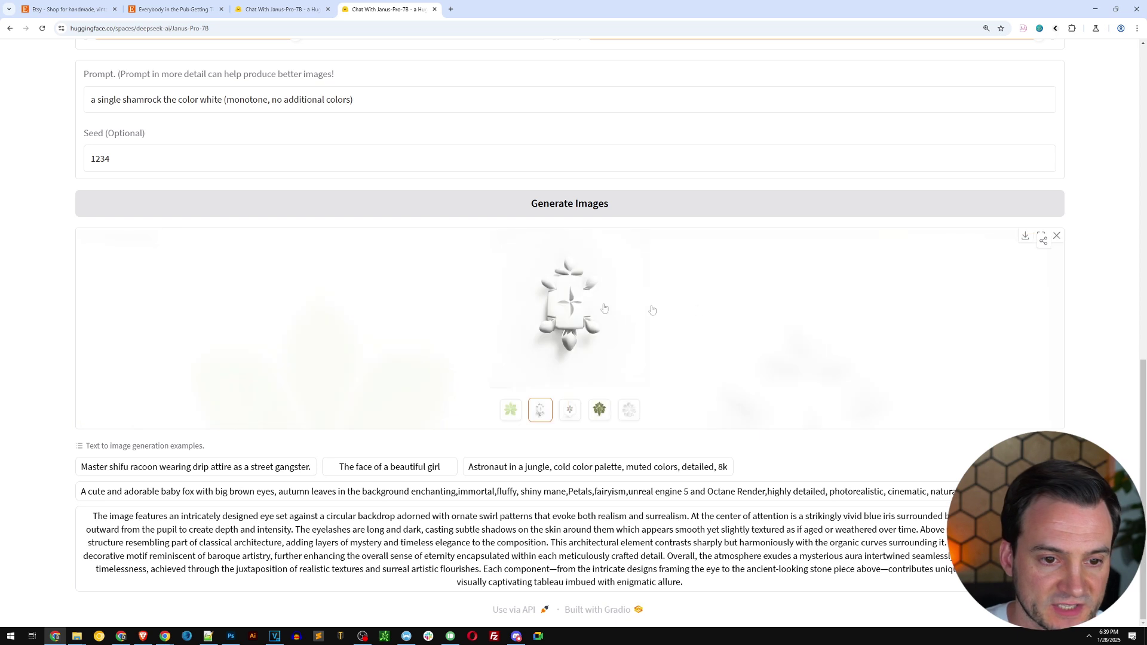
left_click(511, 410)
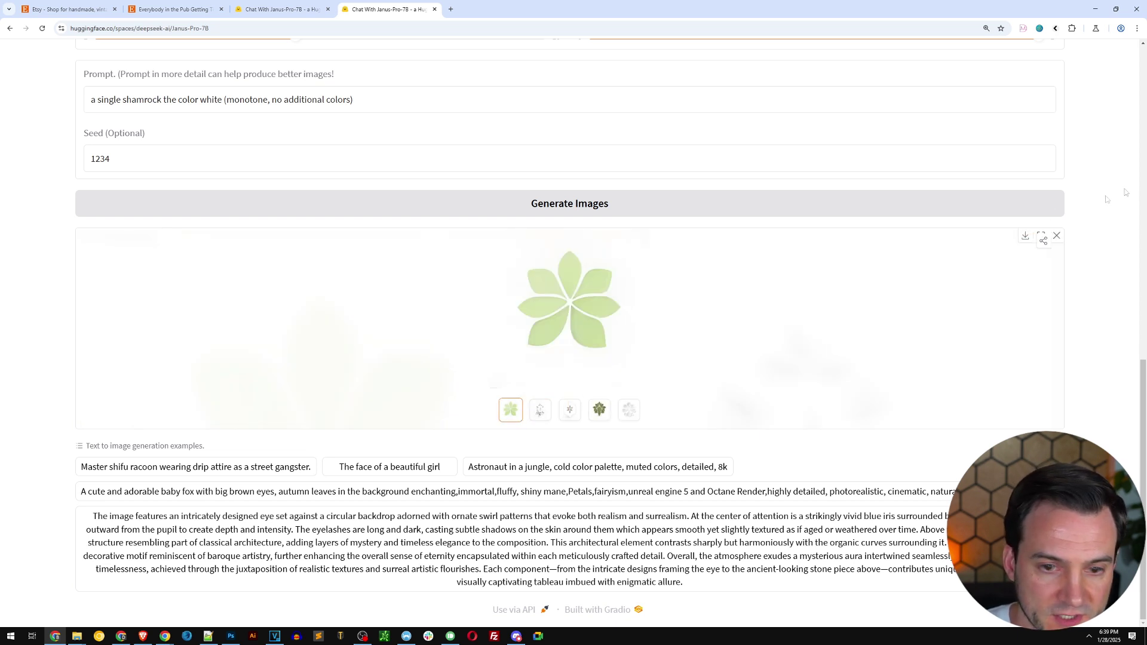
left_click(1042, 237)
Step: Browse results two to five: white shamrock, white flower outline, green leaf, white petal flower
left_click(545, 626)
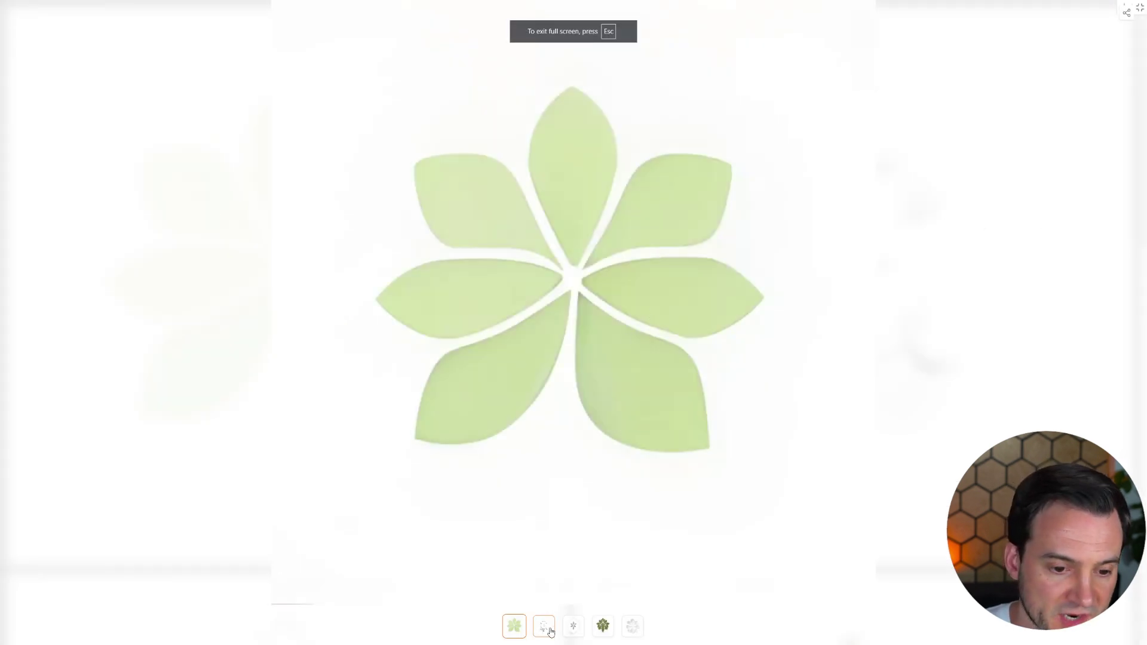
left_click(572, 626)
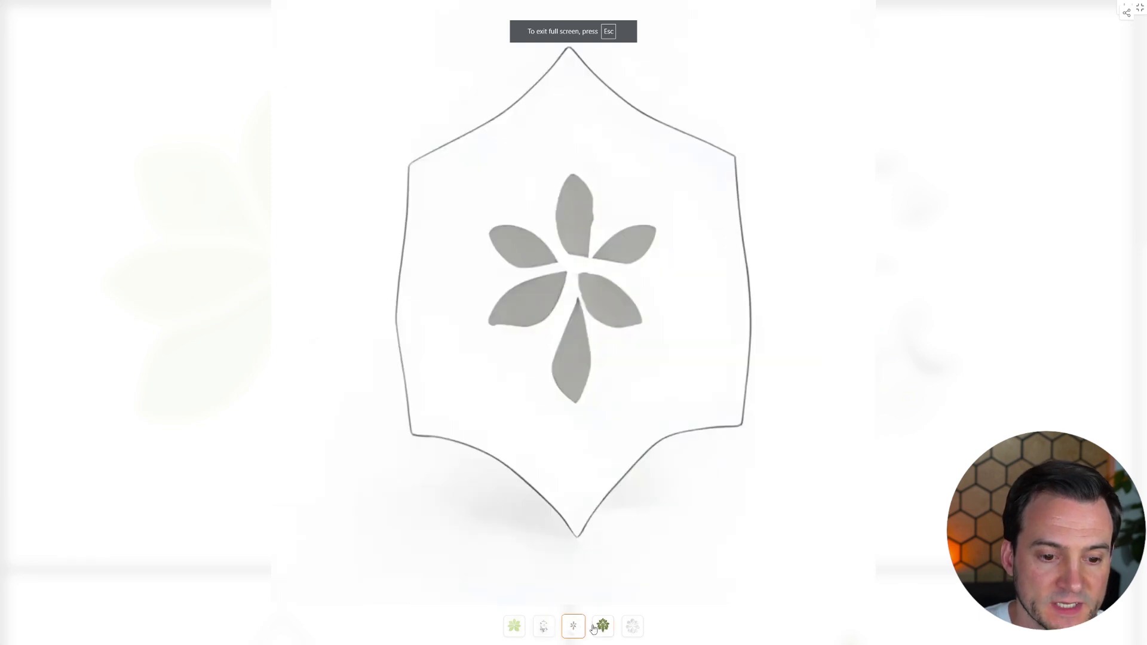
left_click(596, 626)
left_click(631, 630)
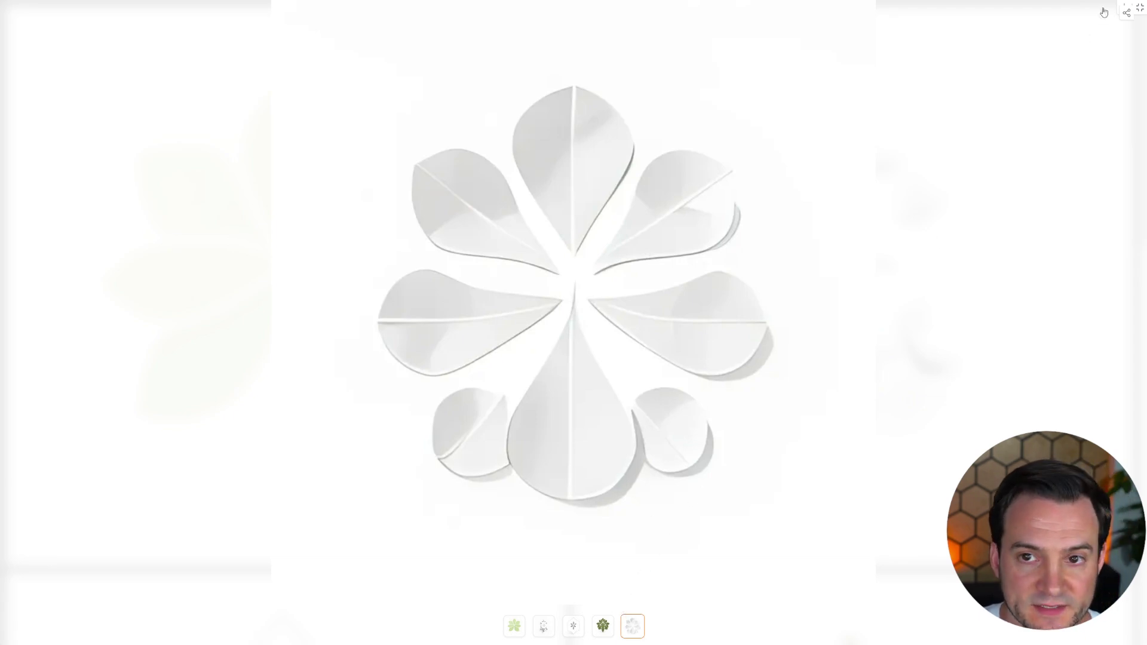
Step: Exit full screen and select the entire prompt for replacement
key("Escape")
scroll(979, 209, "down", 5)
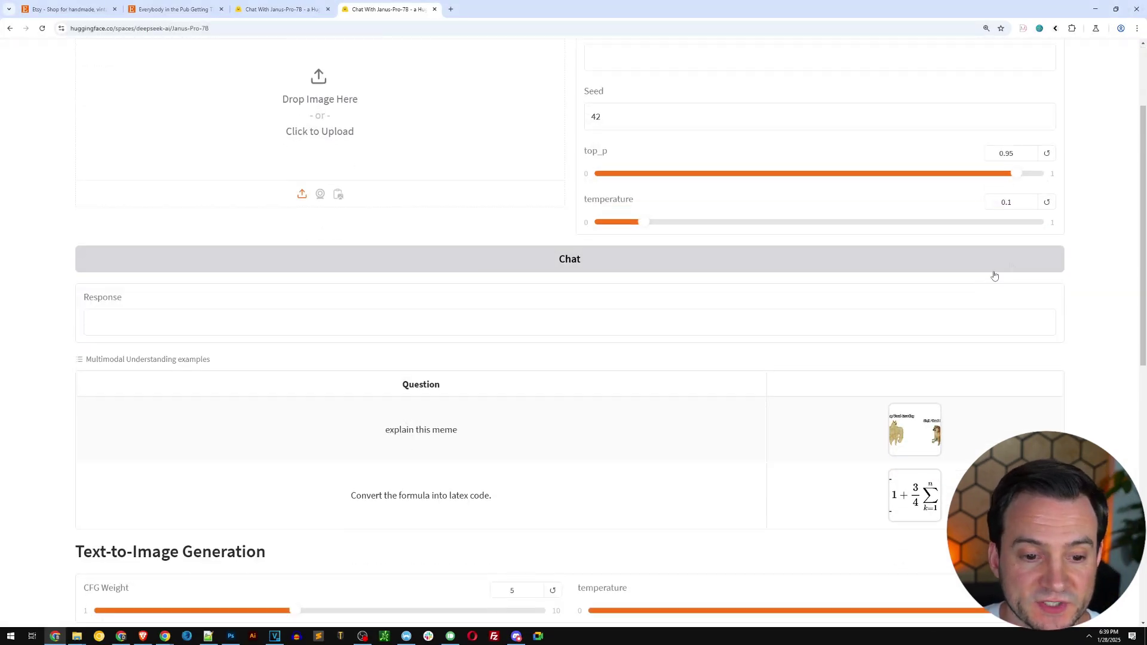
scroll(932, 293, "down", 5)
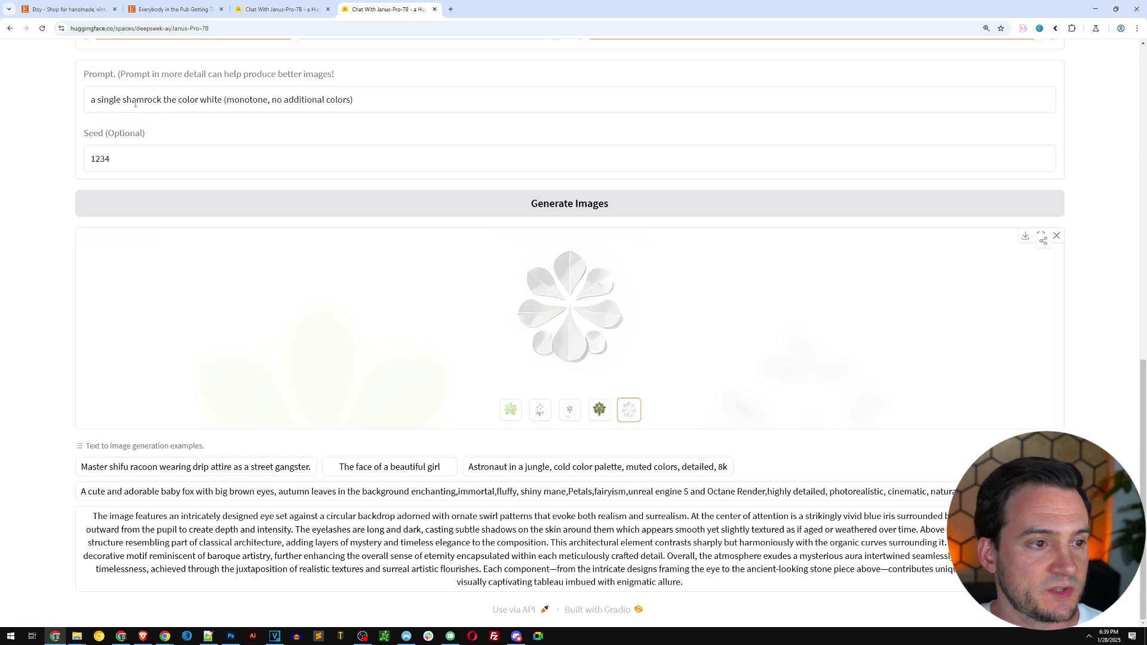
triple_click(461, 102)
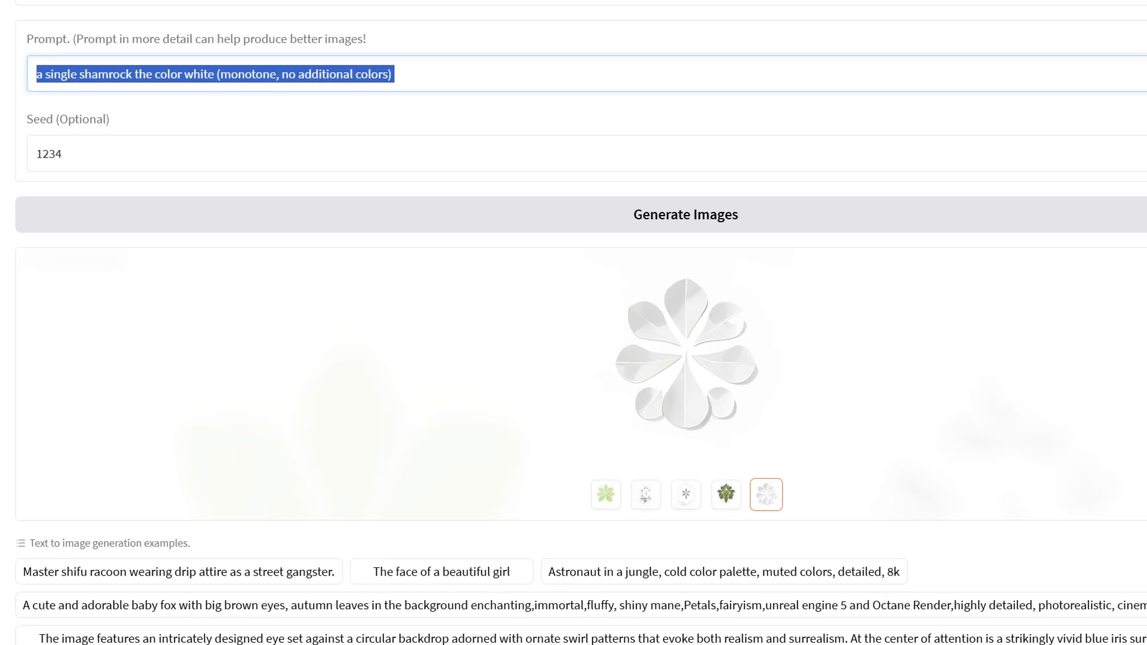
Step: Prompt for a white shamrock t-shirt graphic with a transparent background and generate images
type("please")
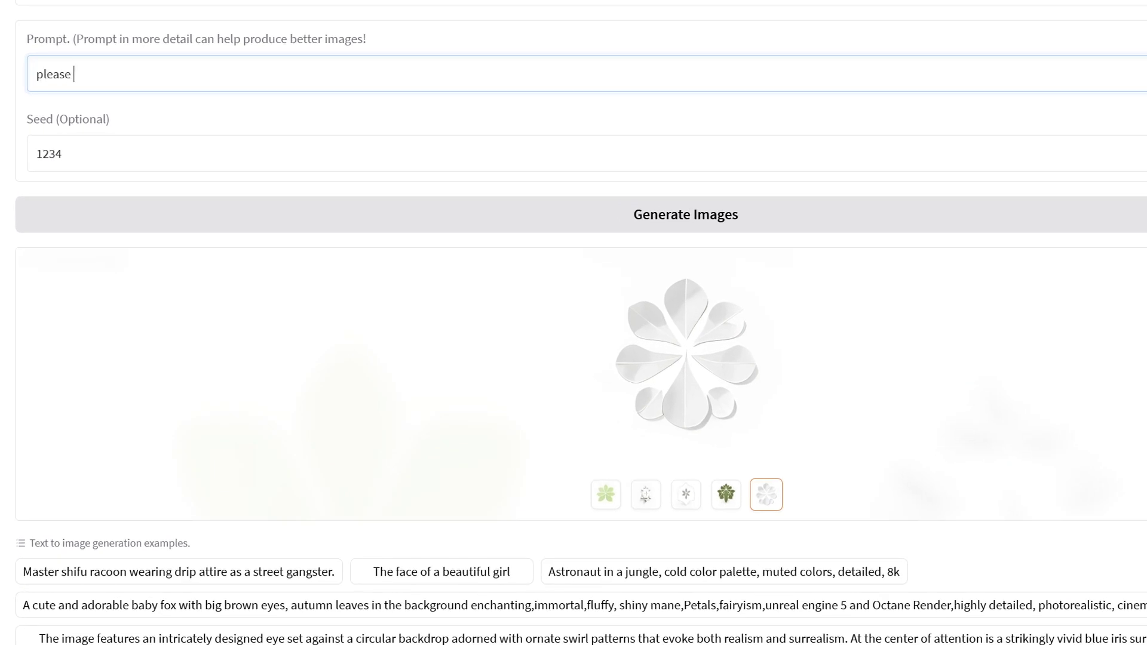
type(" generate a ")
type("wshi")
type("hite shamrock ")
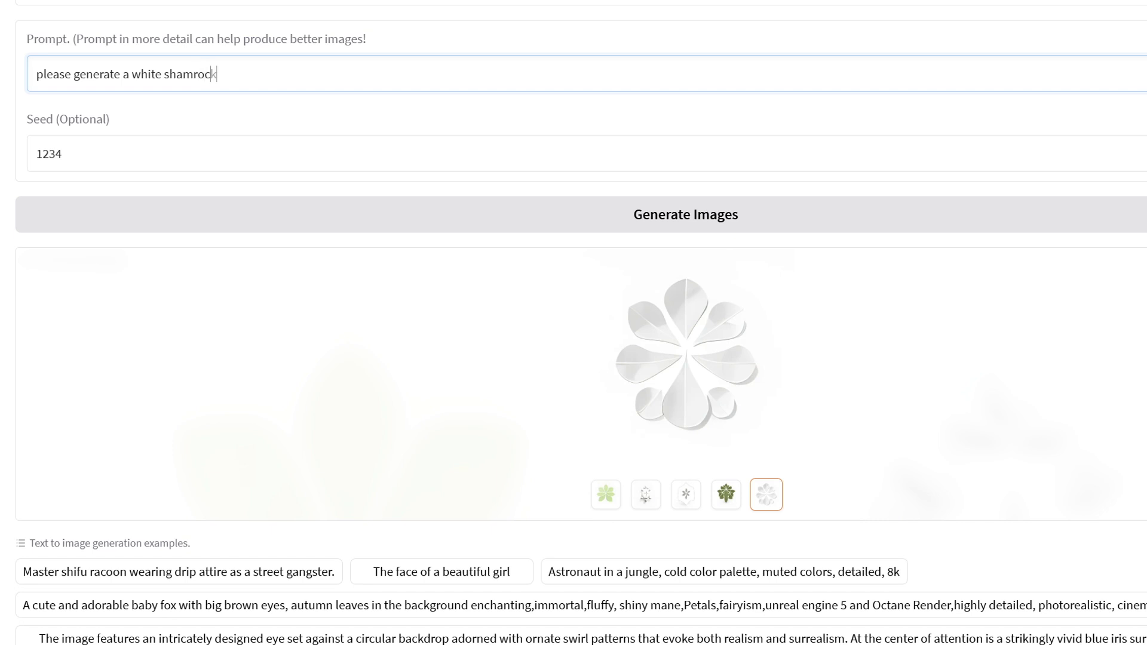
type("graphic with a transparent ")
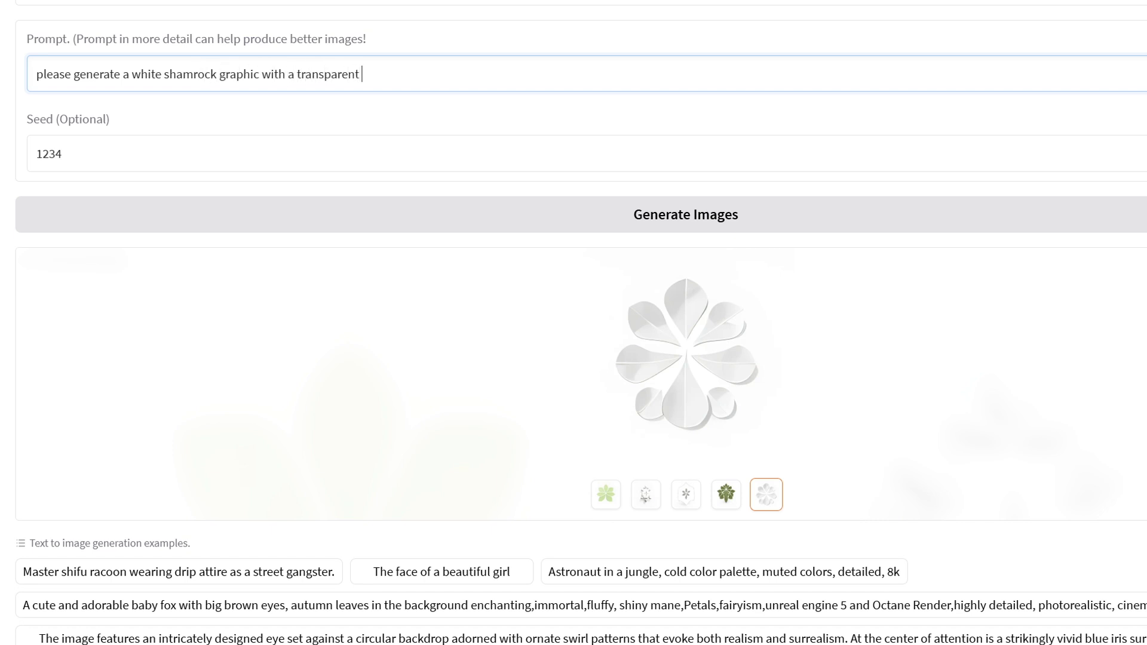
type("background to be used ")
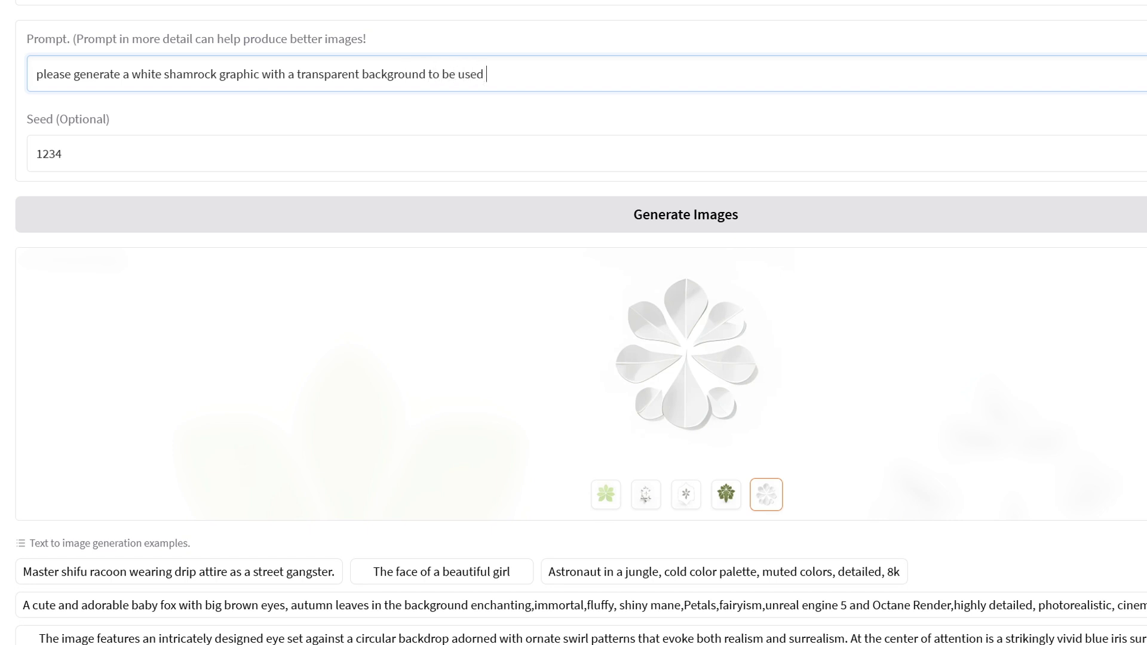
type("on a graphic t-shirt design")
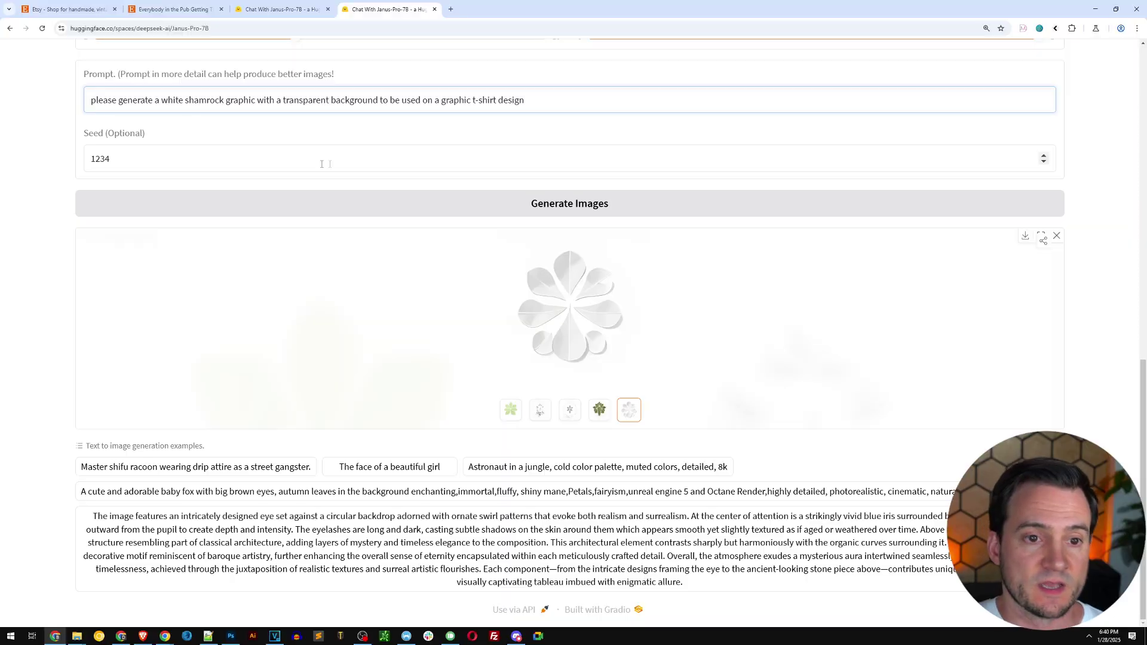
left_click(580, 210)
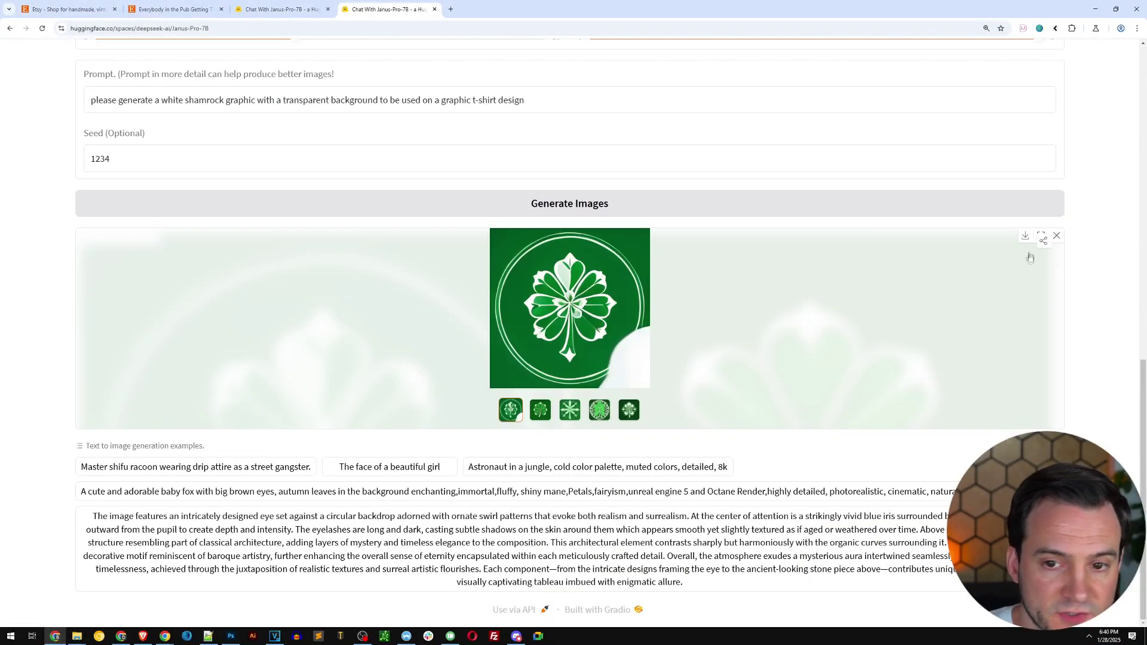
left_click(1042, 236)
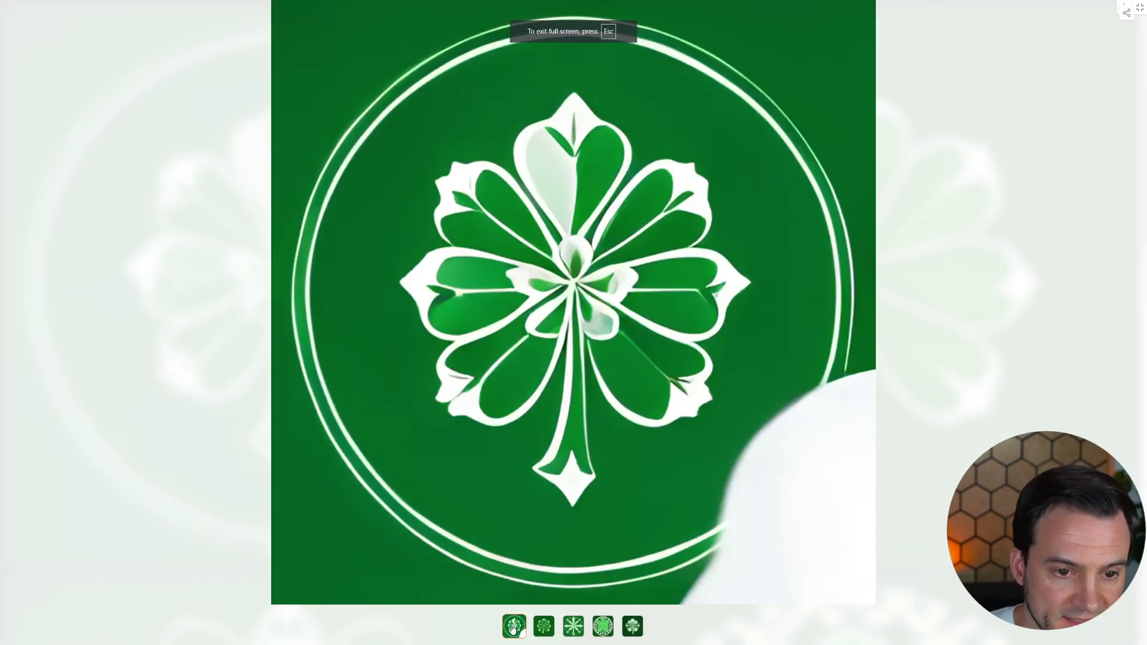
left_click(542, 627)
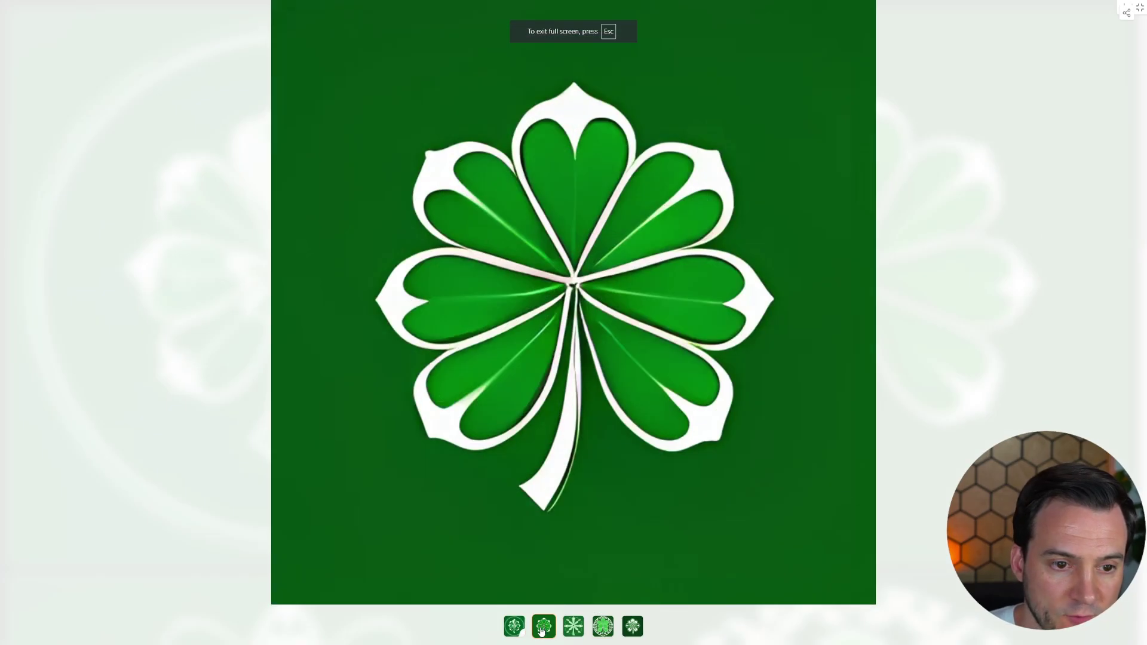
left_click(573, 627)
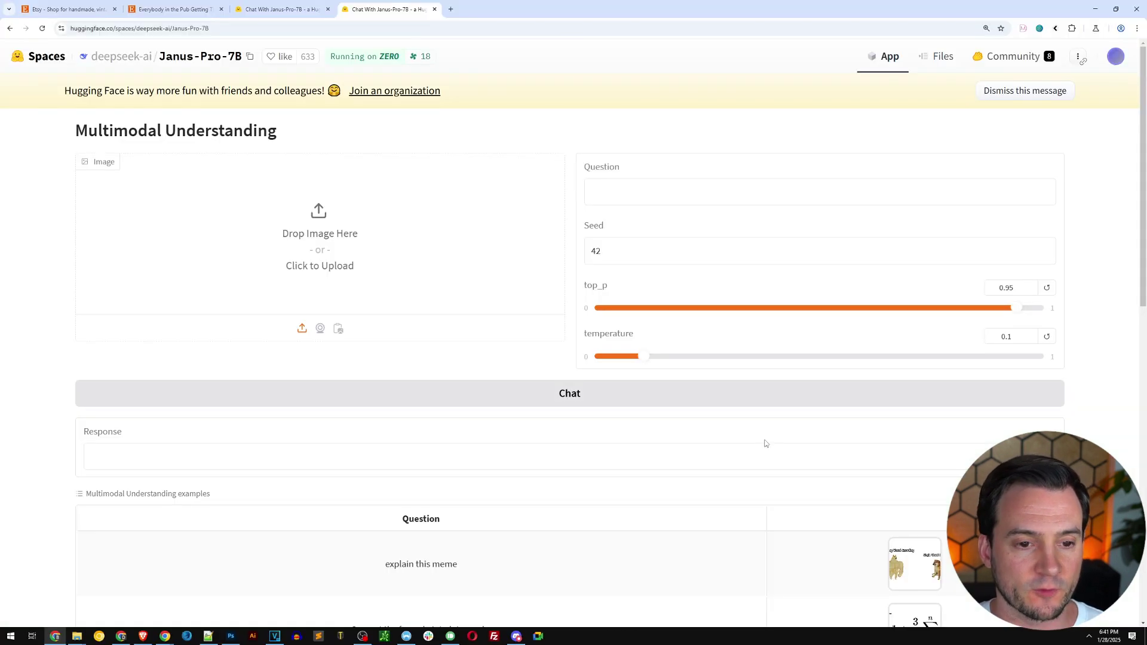
scroll(315, 350, "down", 10)
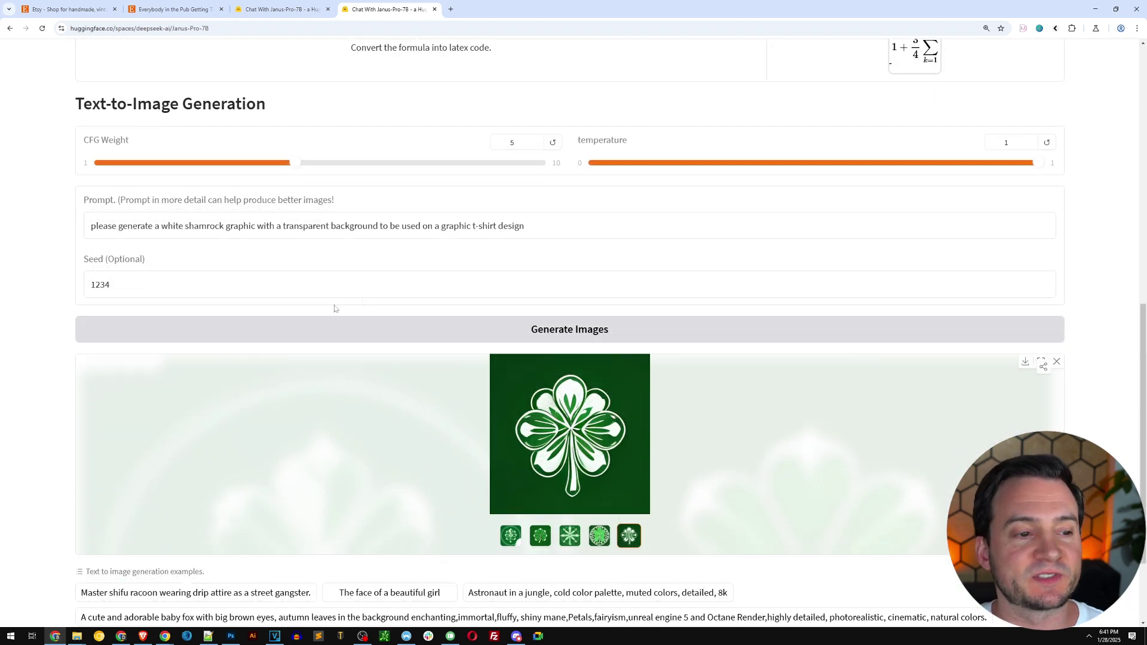
Step: Replace the prompt with 'a st patricks day inspired graphic t-shirt design'
triple_click(220, 225)
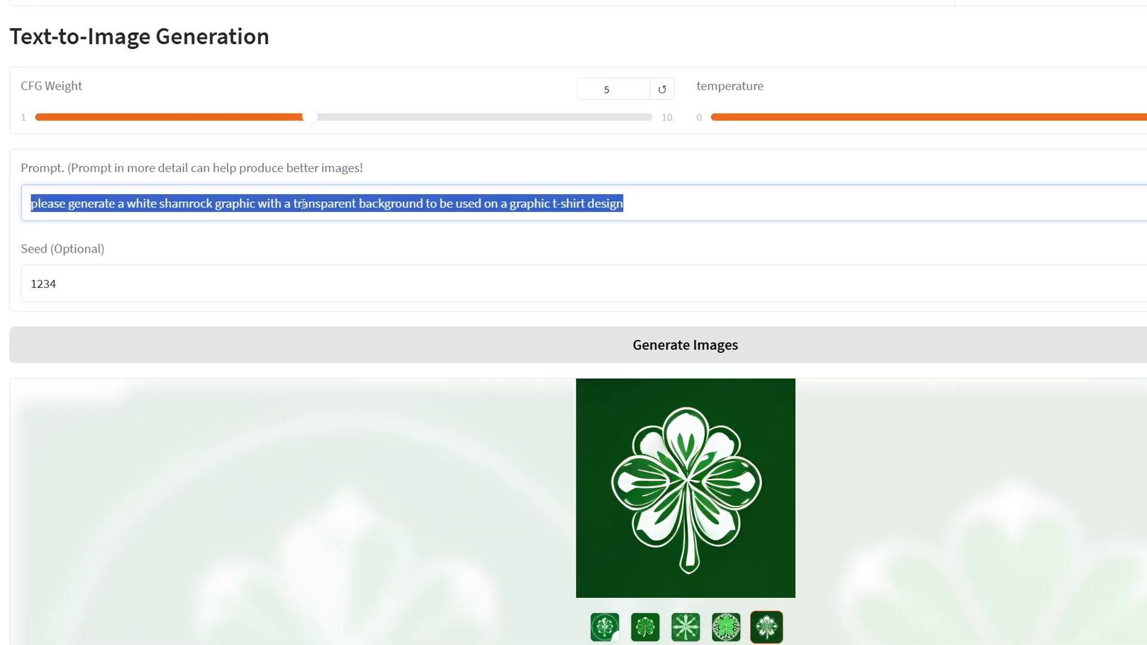
type("amn")
type("t")
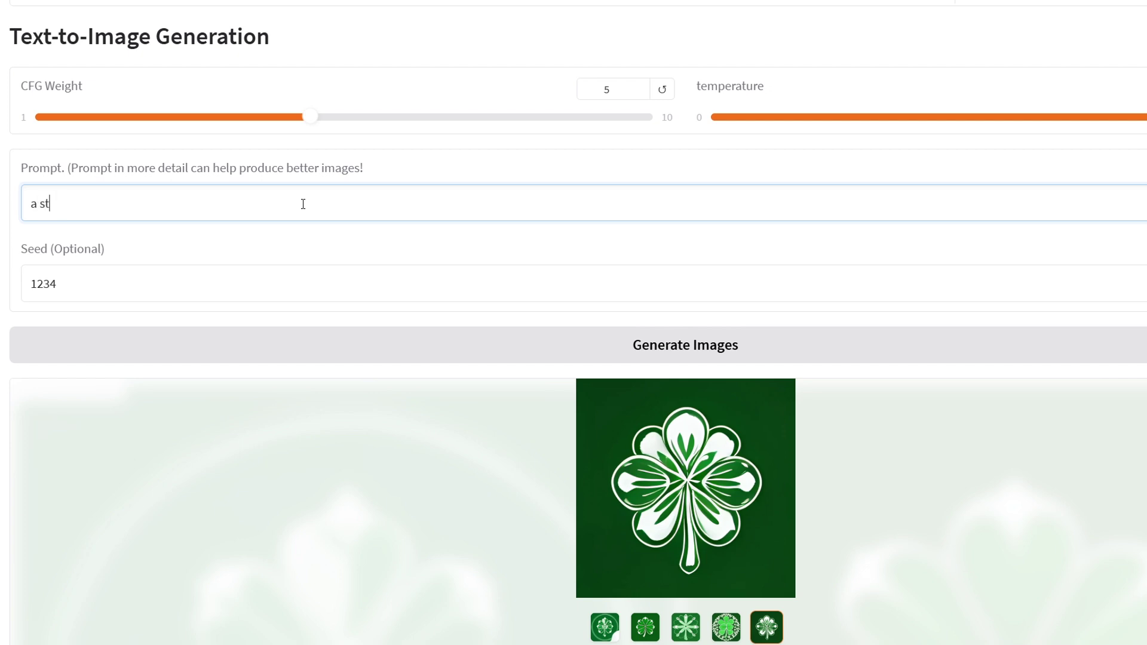
type(" patricks day inspire")
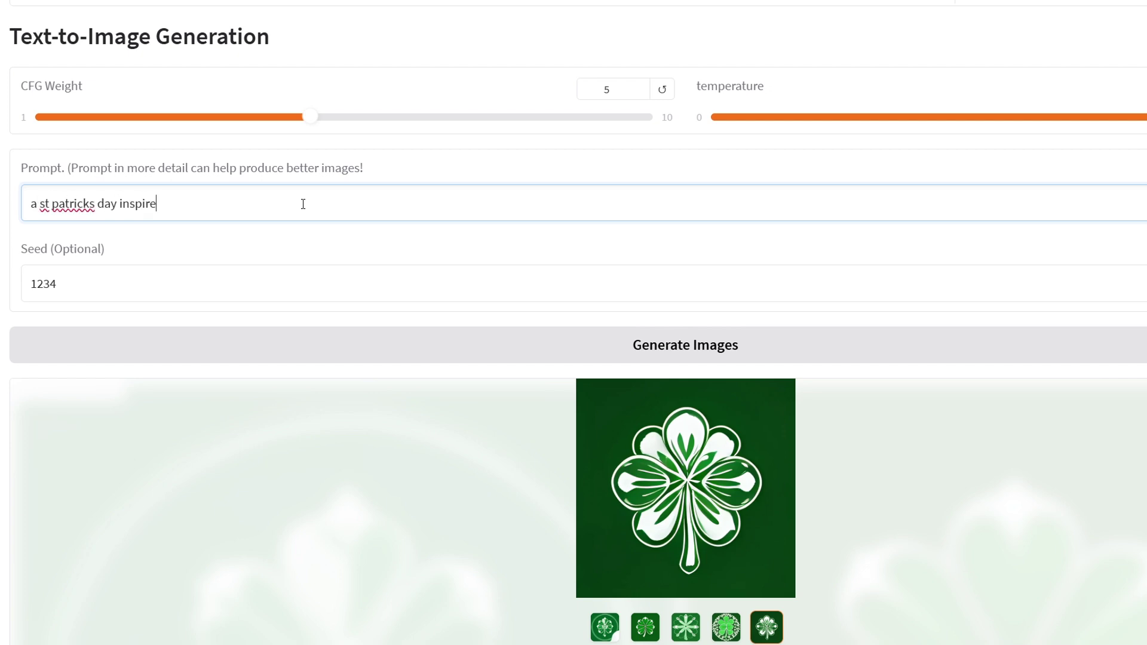
type("d graphic t-shirt design")
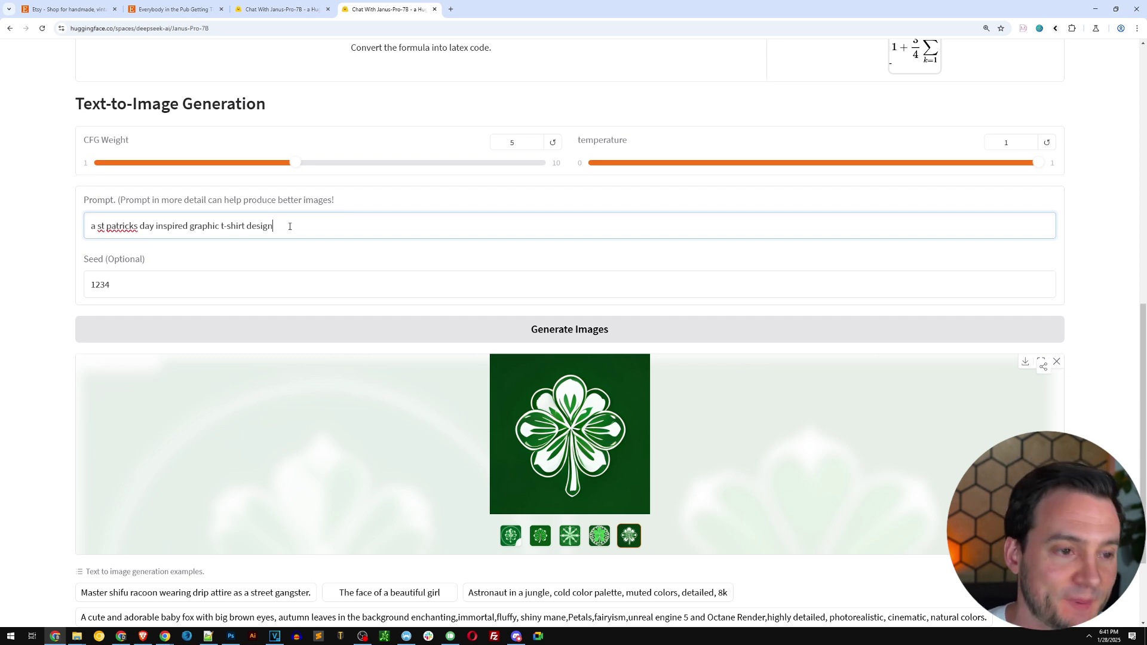
Step: On Etsy, close the Listing Details panel and scroll the Everbee Product Analytics table
left_click(90, 12)
left_click(631, 191)
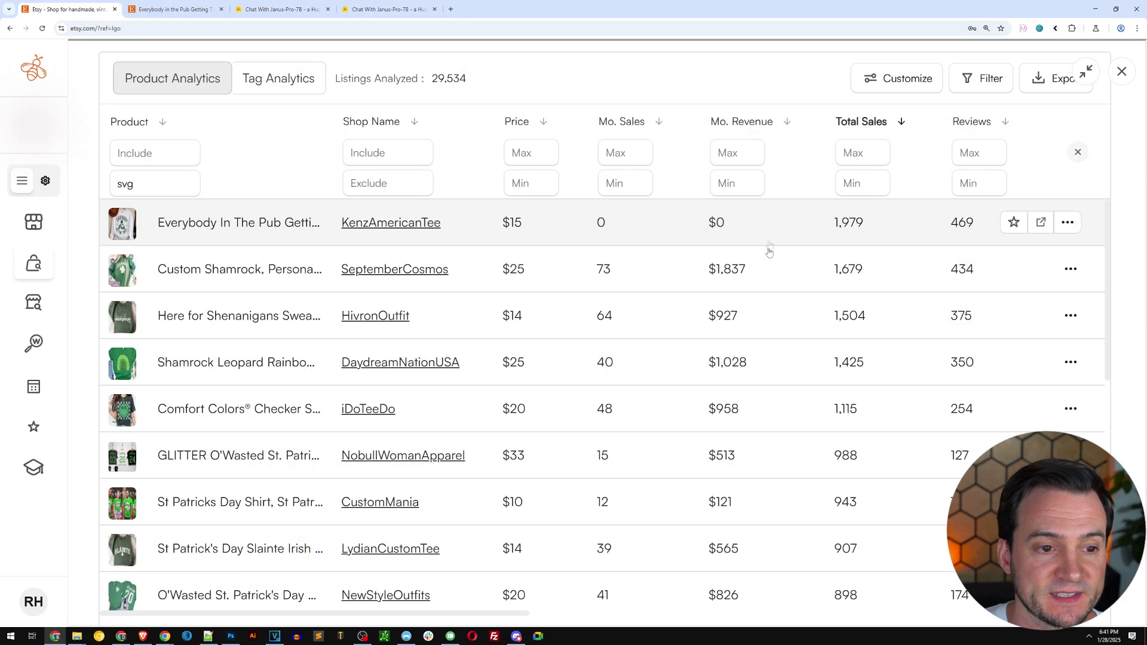
scroll(761, 260, "down", 6)
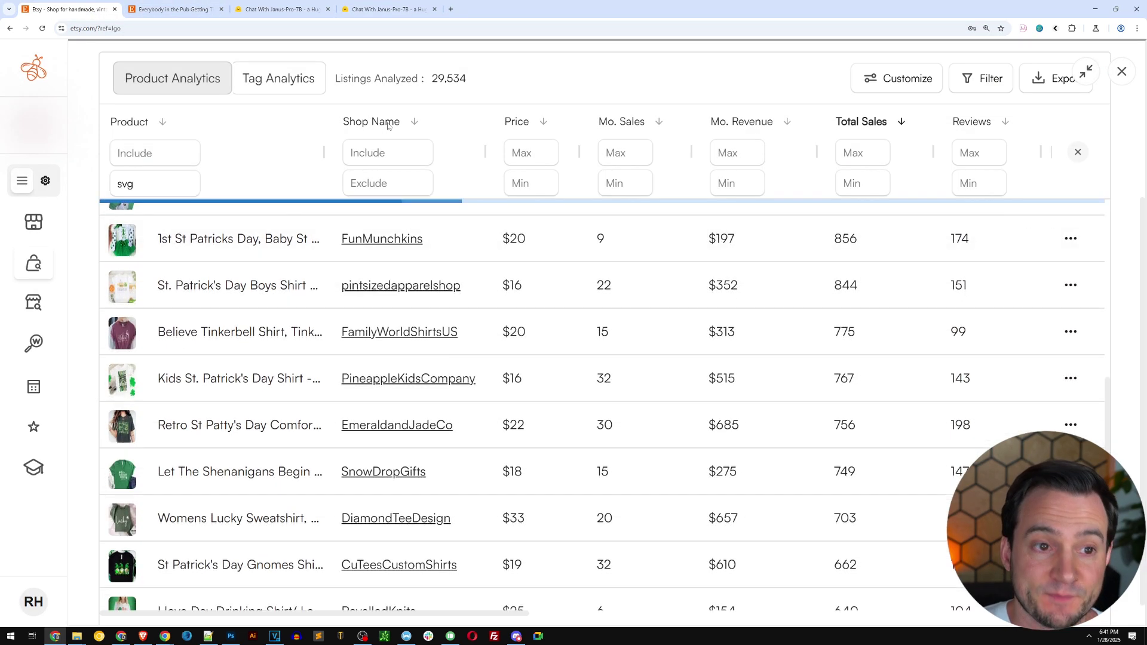
double_click(448, 80)
scroll(528, 333, "up", 6)
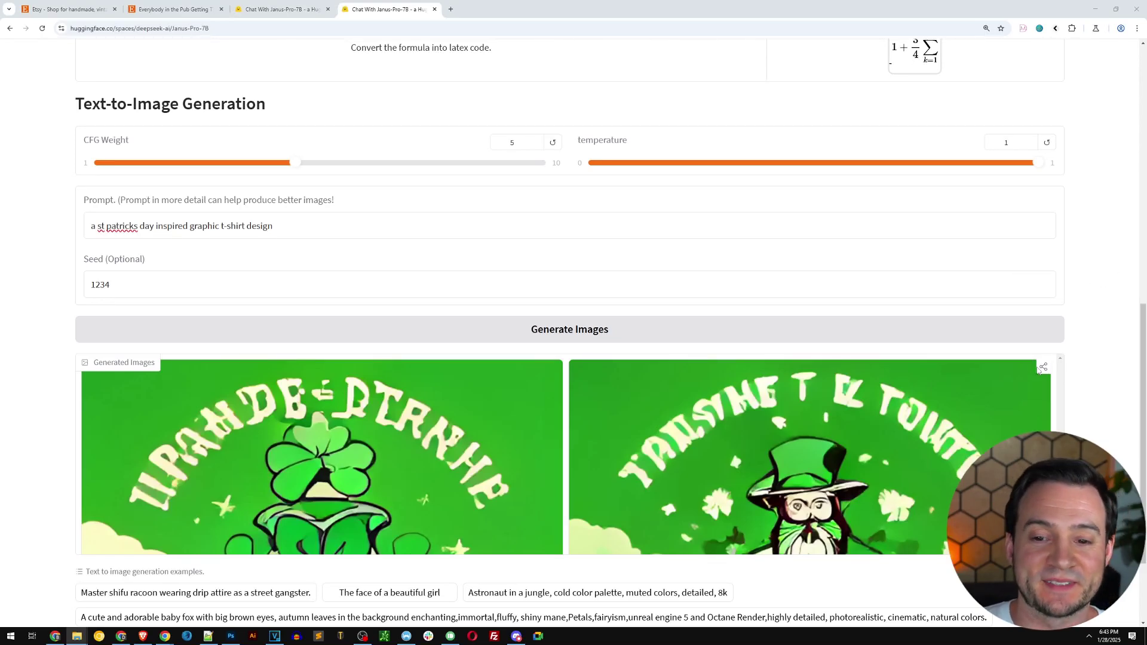
Step: Show the first generated St. Patrick's design in the gallery preview at full screen
left_click(508, 439)
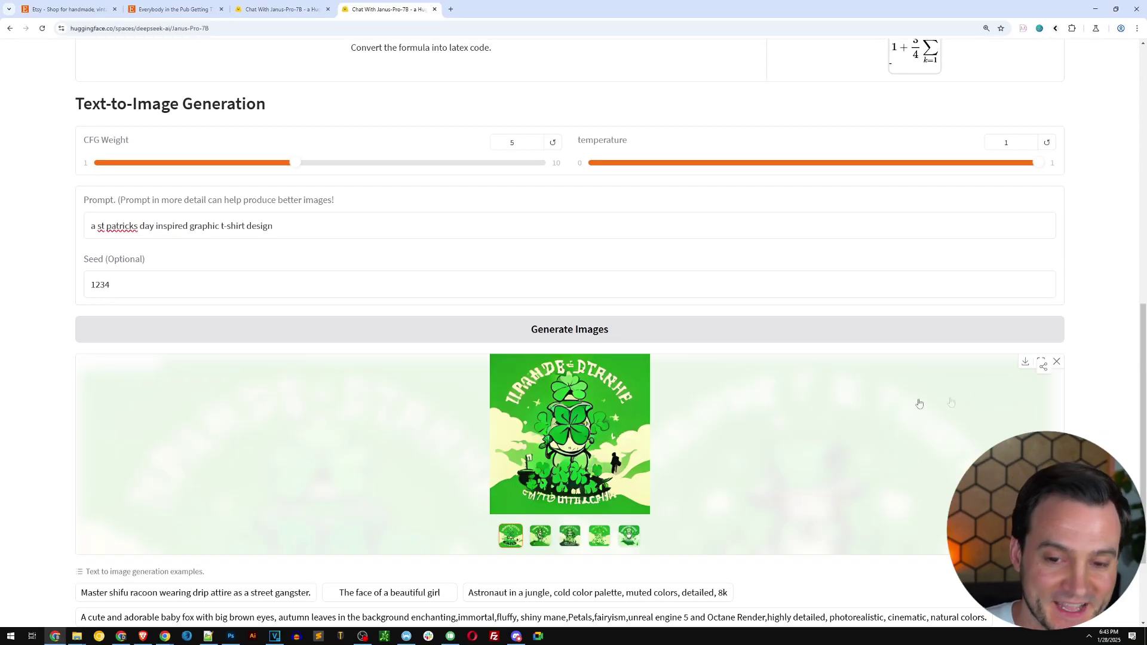
left_click(1043, 362)
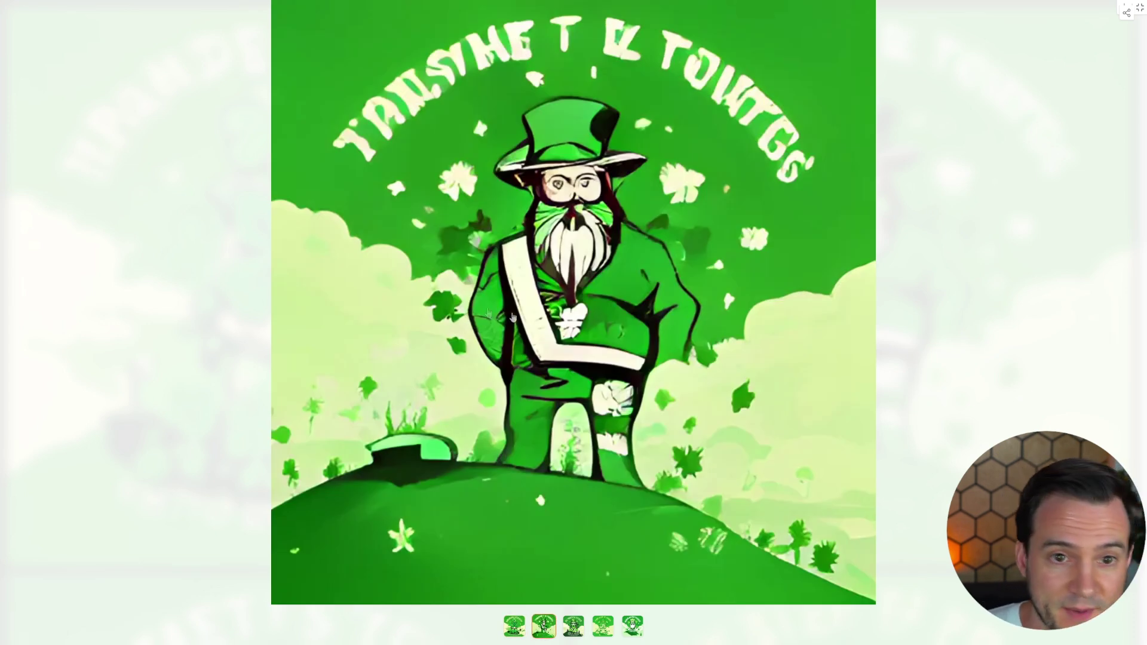
Step: Browse the five leprechaun designs full screen, then again through the page gallery thumbnails
left_click(574, 629)
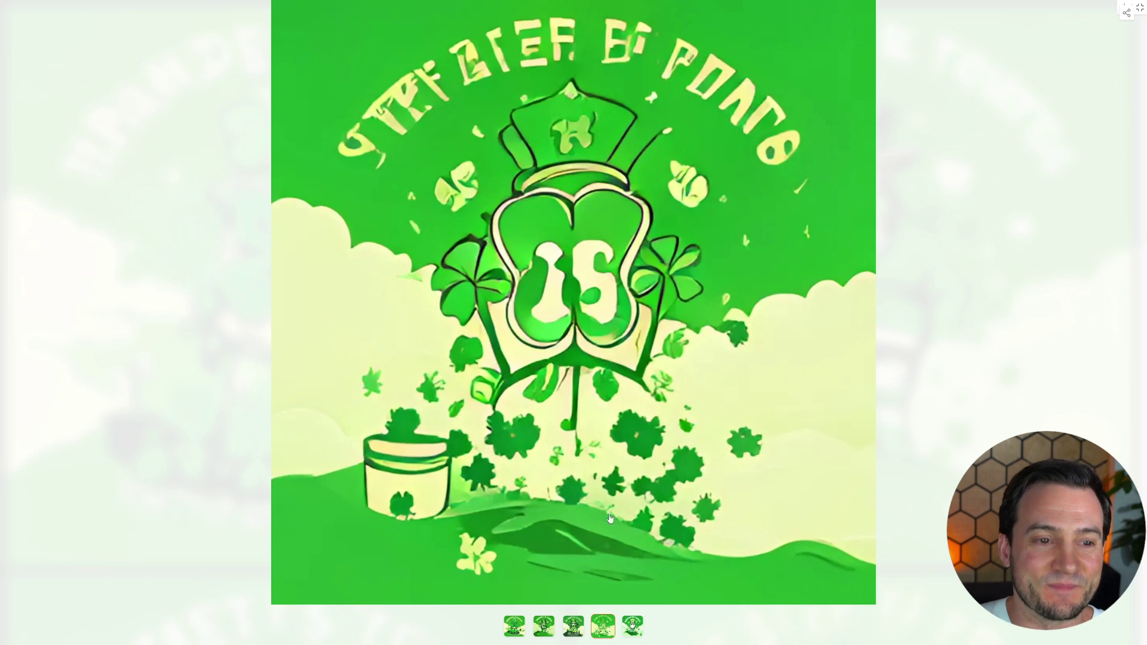
left_click(633, 632)
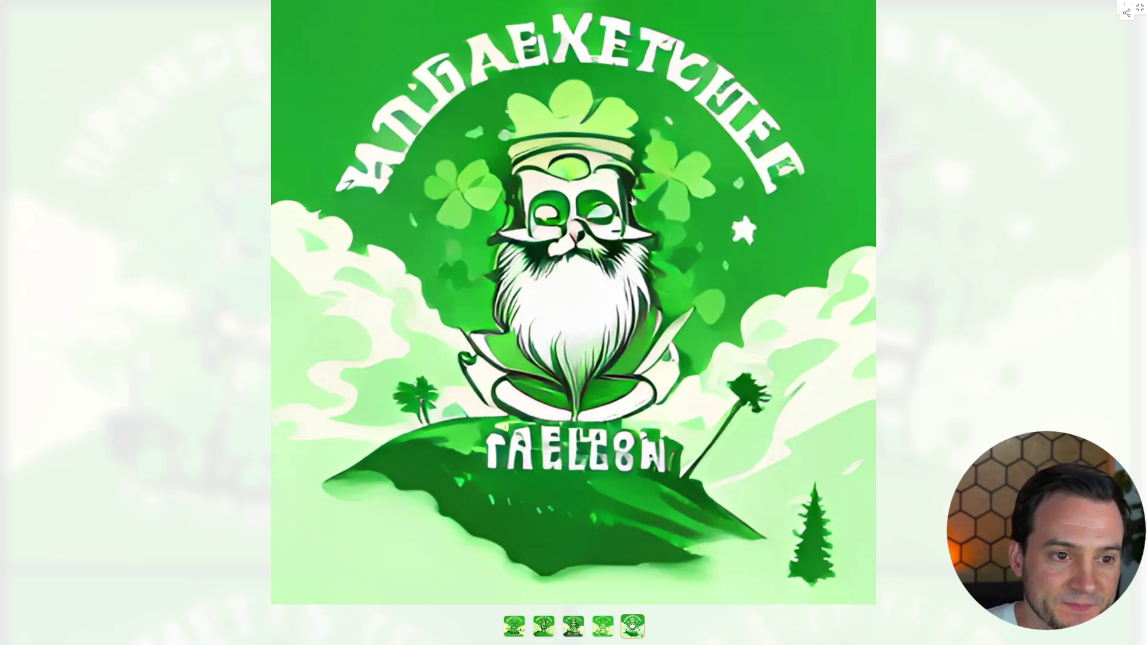
key("Escape")
scroll(632, 201, "down", 15)
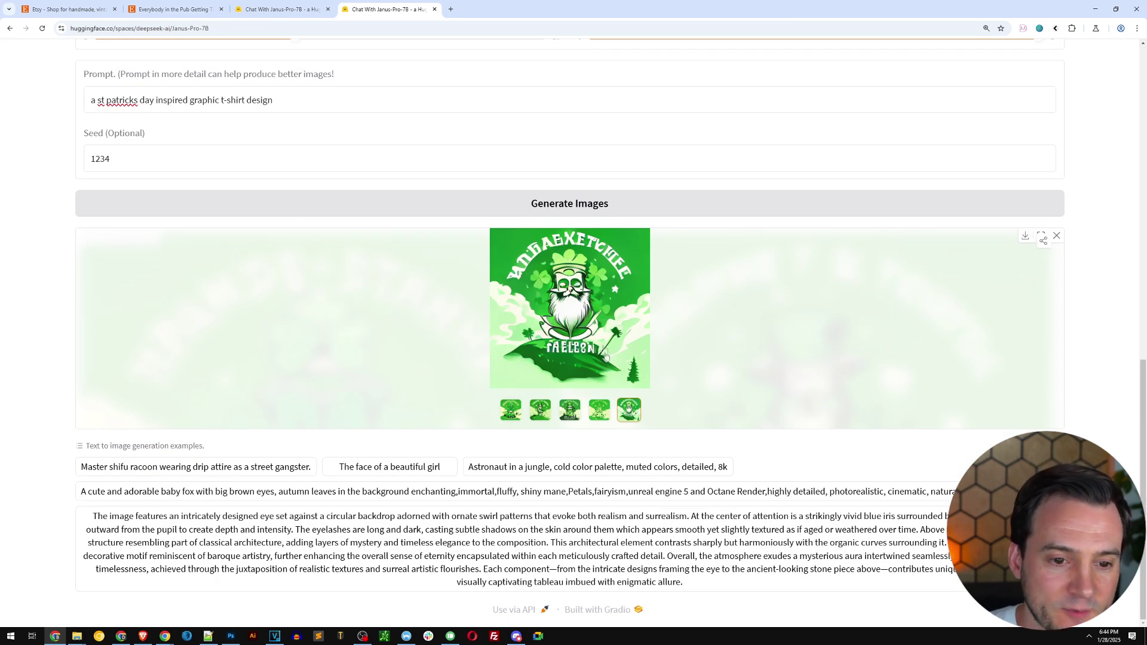
left_click(599, 410)
left_click(569, 411)
left_click(540, 409)
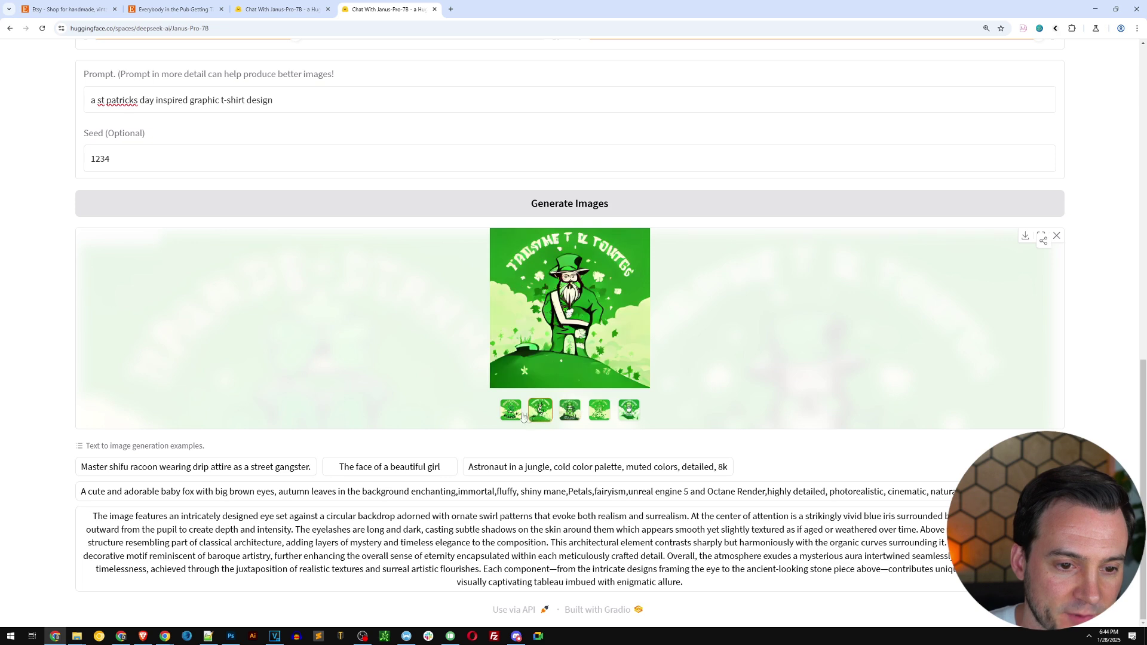
left_click(511, 409)
left_click(628, 410)
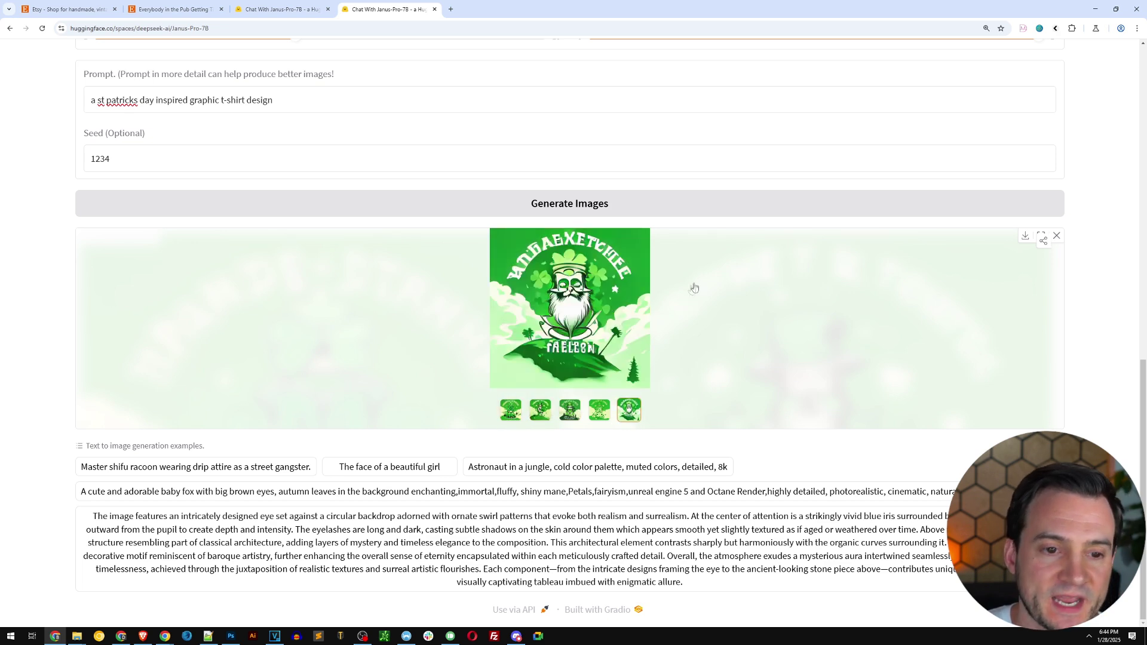
Step: Glance over the Etsy analytics table, then return to the Janus-Pro-7B generator
left_click(69, 9)
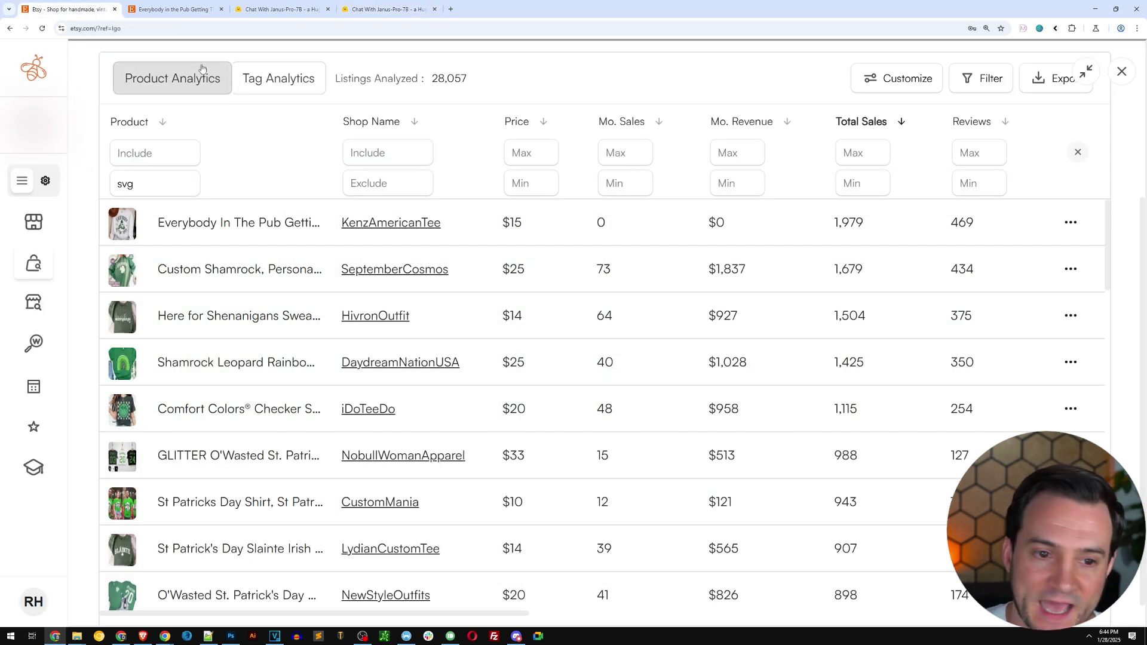
scroll(259, 289, "down", 3)
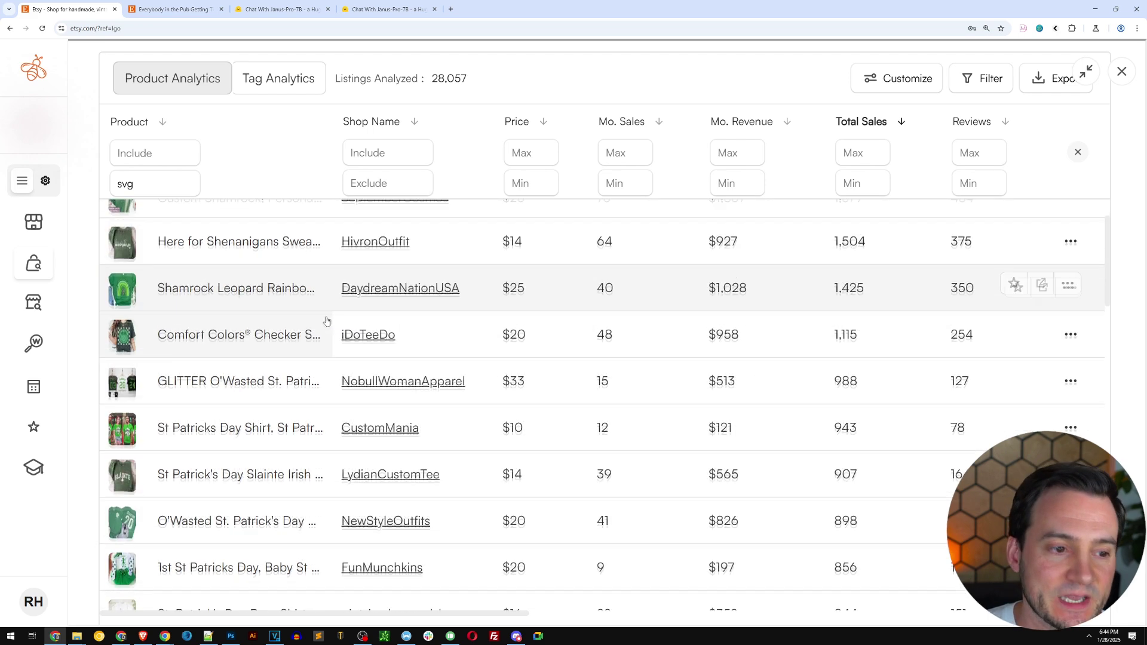
scroll(311, 334, "up", 3)
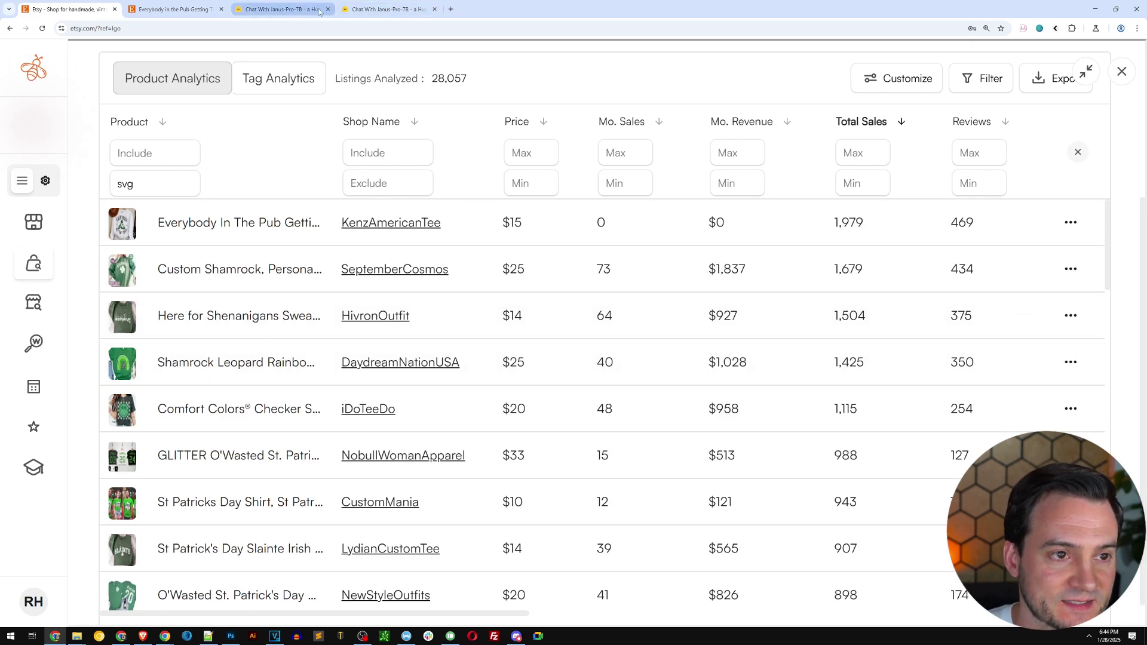
left_click(387, 9)
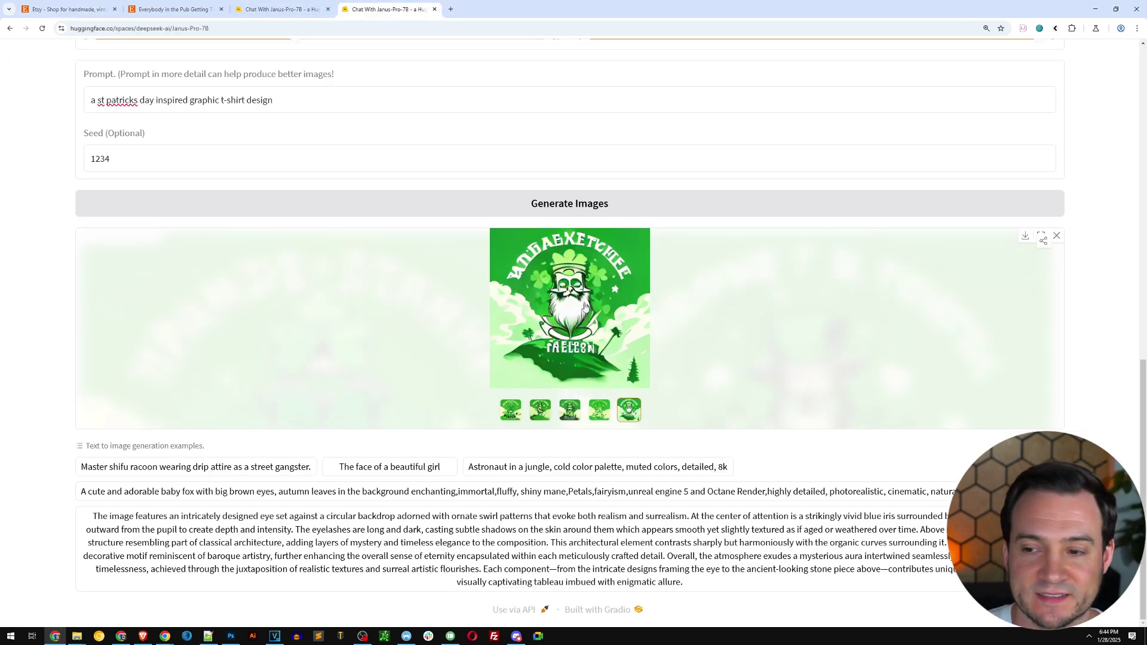
Step: Enlarge the fifth design, the bearded leprechaun with garbled lettering, to full screen
left_click(1041, 236)
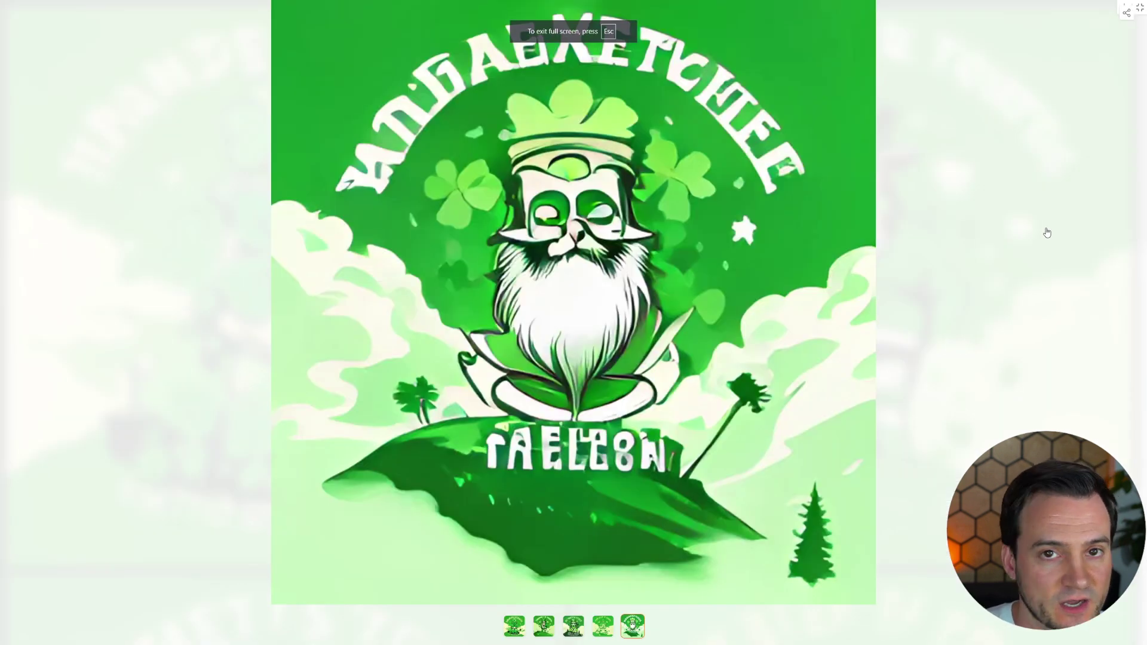